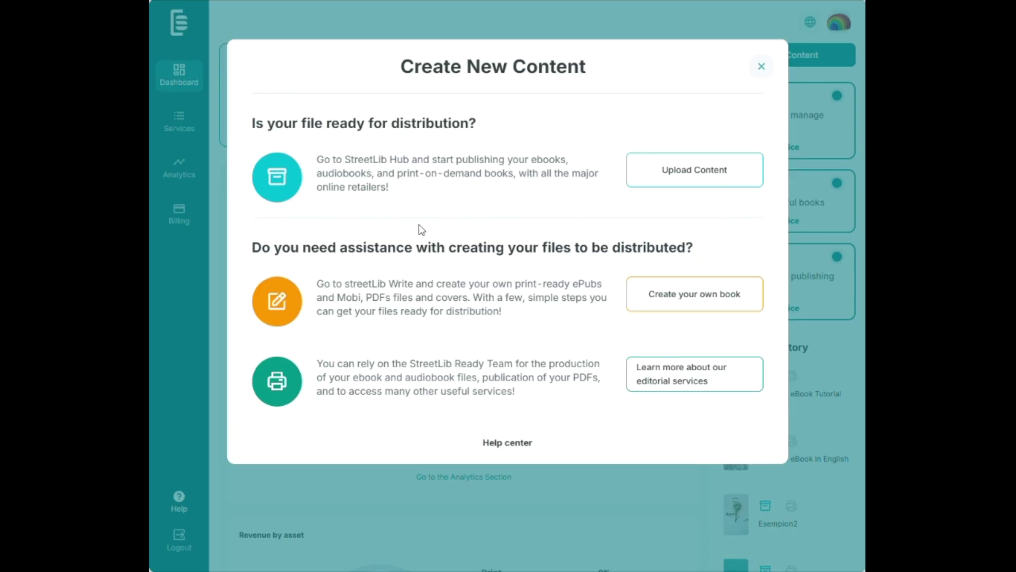
- Start uploading a new audiobook in StreetLib Hub and choose to have an ISBN assigned to the book
{"action": "left_click", "coordinate": [726, 176]}
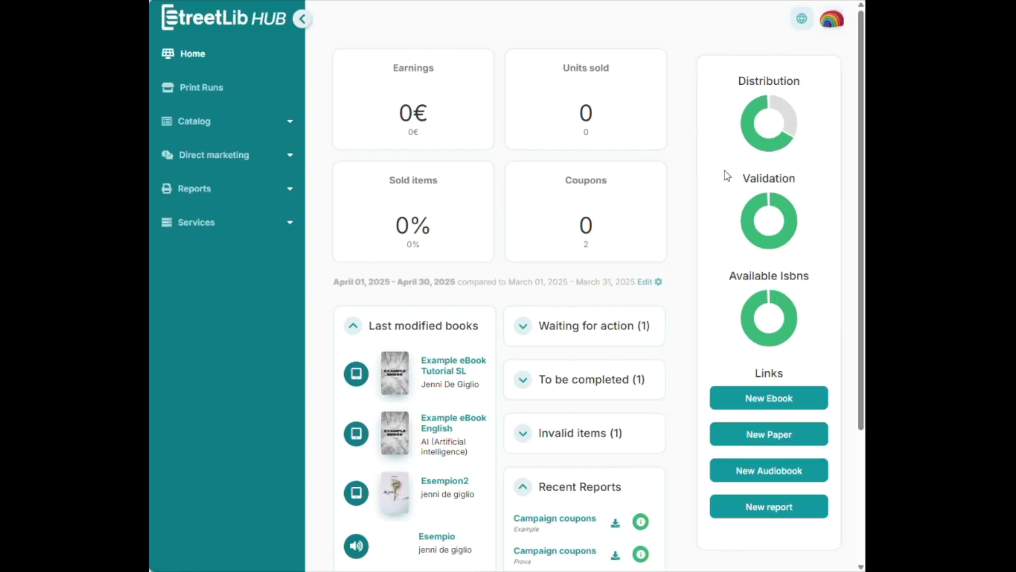
{"action": "left_click", "coordinate": [777, 477]}
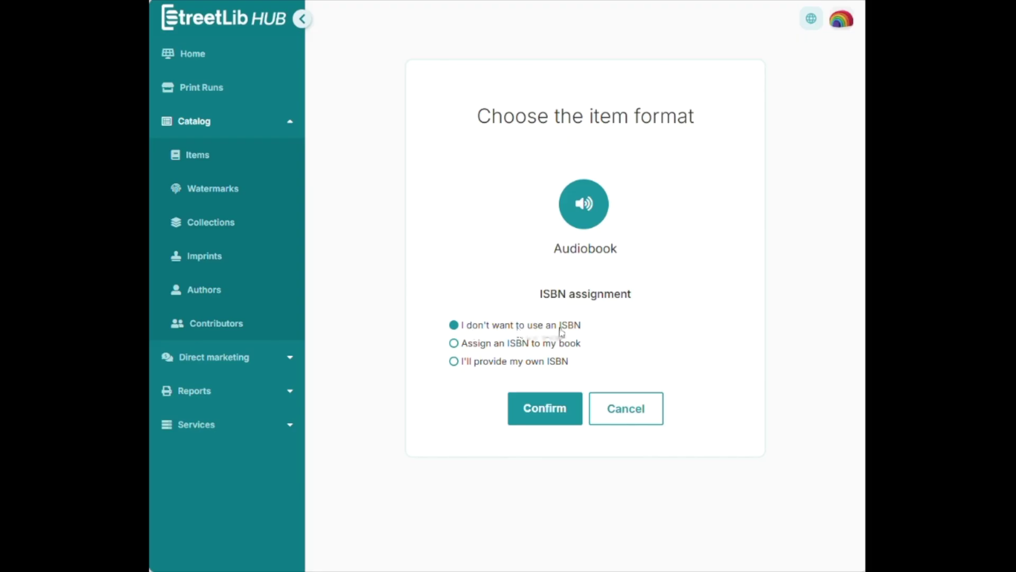
{"action": "left_click", "coordinate": [546, 344]}
{"action": "left_click", "coordinate": [530, 362]}
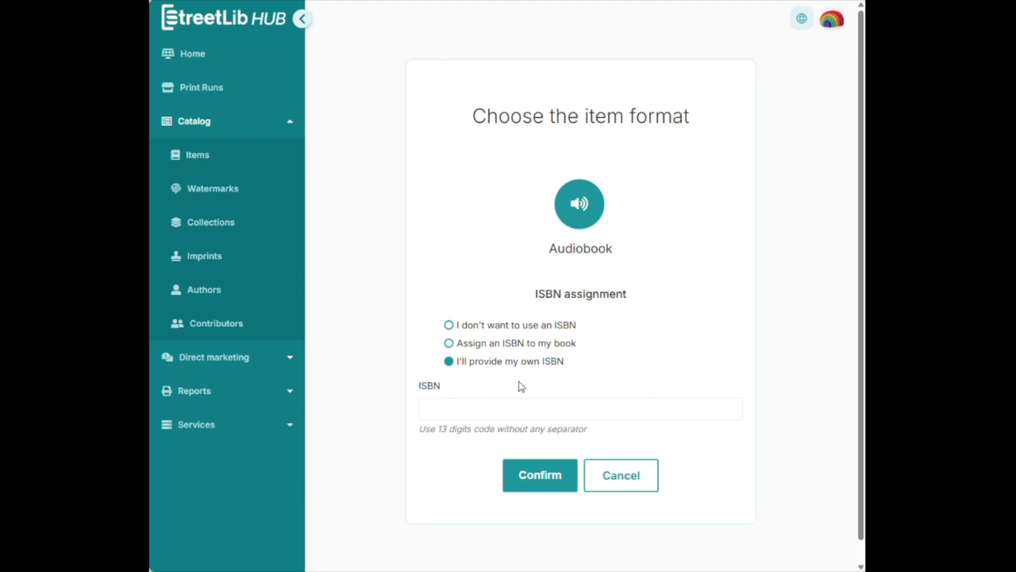
{"action": "left_click", "coordinate": [495, 348]}
{"action": "left_click", "coordinate": [543, 421]}
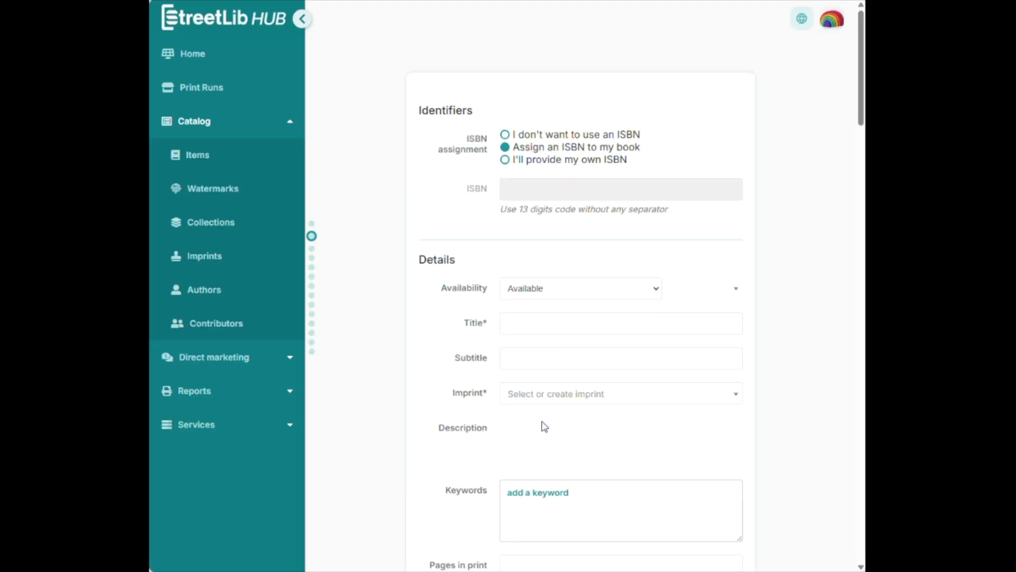
- Enter the title "Example-Audiobook" and the subtitle "Subtitle" in the audiobook details
{"action": "left_click", "coordinate": [549, 296]}
{"action": "left_click", "coordinate": [552, 302]}
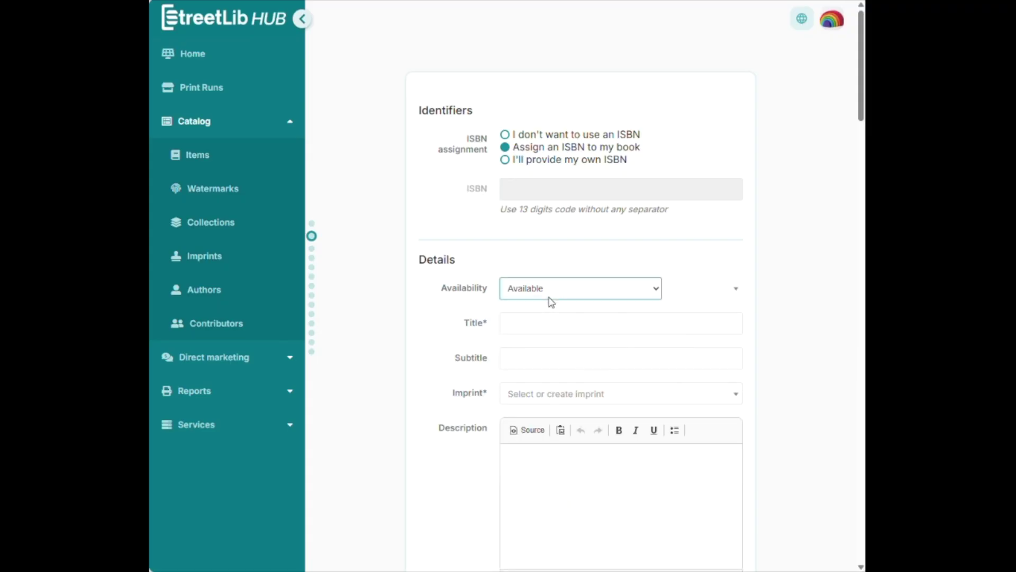
{"action": "left_click", "coordinate": [545, 324]}
{"action": "type", "text": "Example Audiobook"}
{"action": "key", "text": "Tab"}
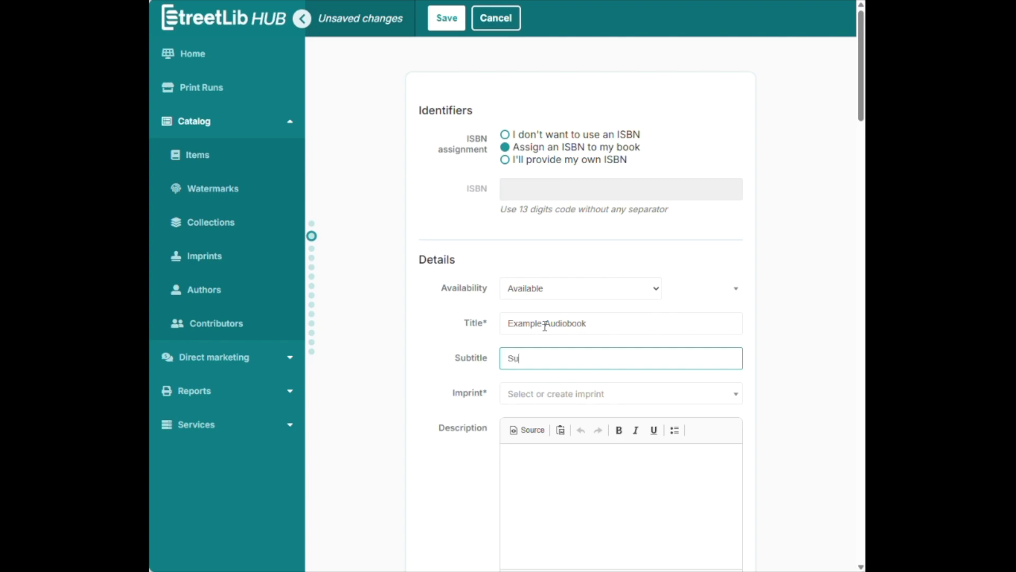
{"action": "type", "text": "Subtitle"}
{"action": "key", "text": "Tab"}
- Choose the imprint Notizie Positive Dal Mondo and write the description "Example - add here your description!"
{"action": "left_click", "coordinate": [544, 405]}
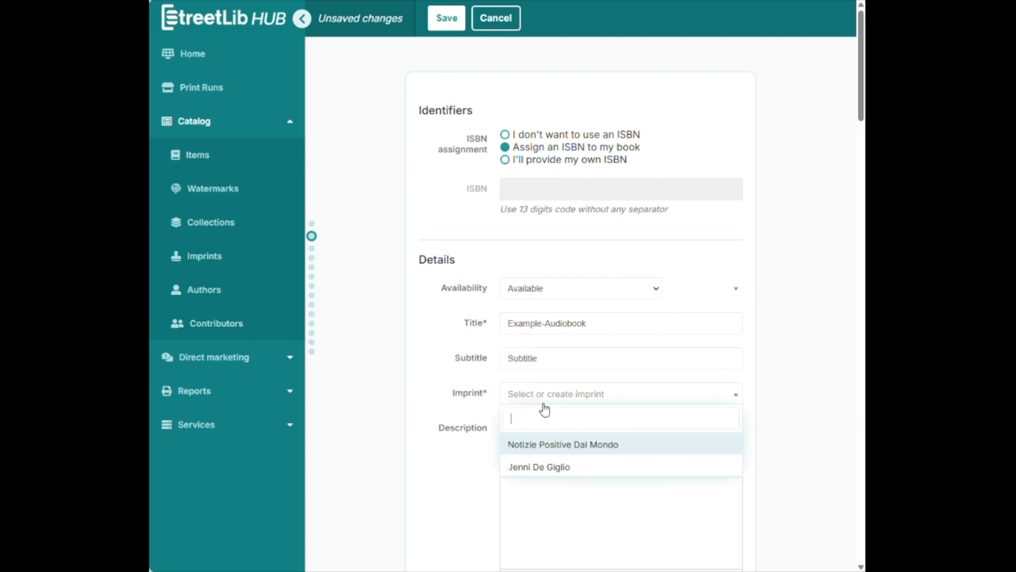
{"action": "left_click", "coordinate": [551, 446]}
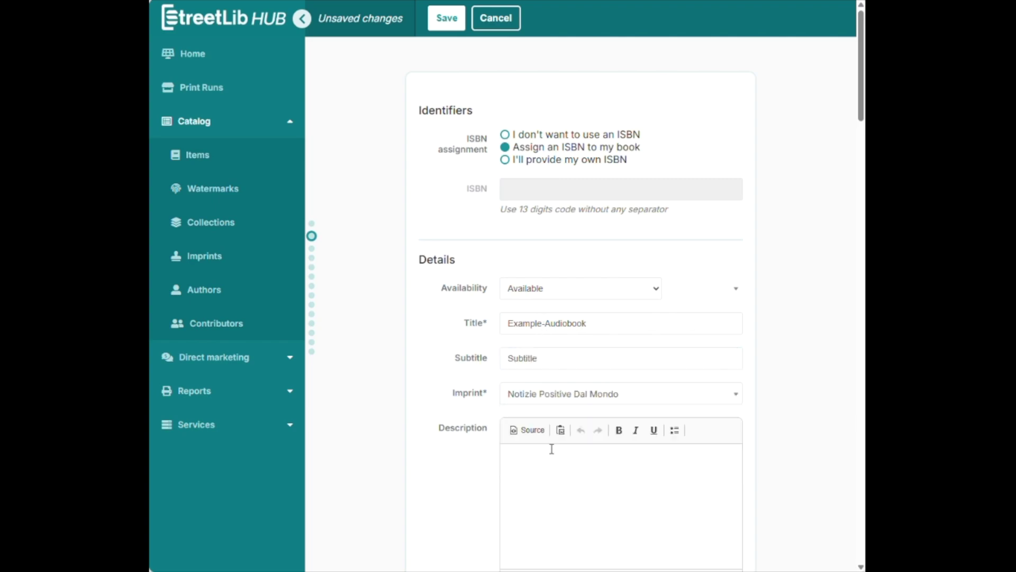
{"action": "left_click", "coordinate": [550, 465]}
{"action": "scroll", "coordinate": [550, 465], "scroll_direction": "down", "scroll_amount": 2}
{"action": "type", "text": "Example"}
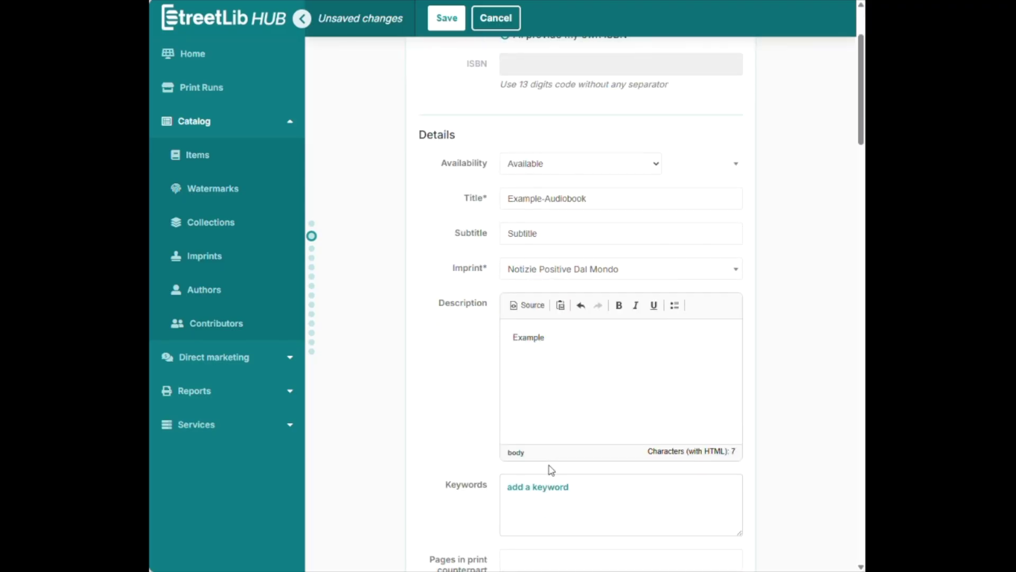
{"action": "type", "text": " - add here your s"}
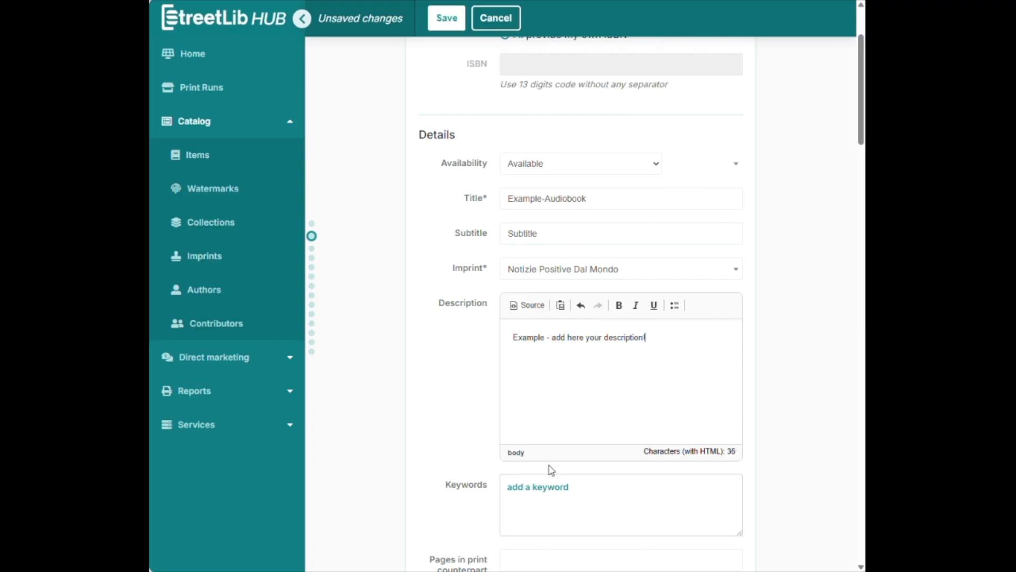
- Add the keywords "audiobook" and "example" to the item
{"action": "left_click", "coordinate": [538, 488]}
{"action": "type", "text": "audiobook"}
{"action": "key", "text": "Return"}
{"action": "type", "text": "example"}
{"action": "key", "text": "Return"}
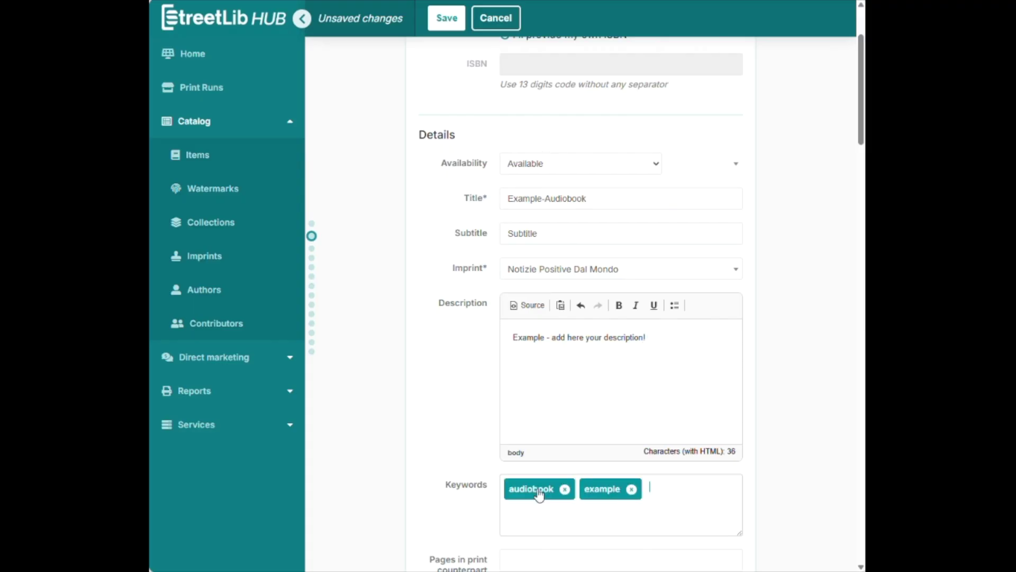
- Set the year of edition to 2025 and remove the empty edition type entry
{"action": "scroll", "coordinate": [540, 493], "scroll_direction": "down", "scroll_amount": 5}
{"action": "scroll", "coordinate": [540, 347], "scroll_direction": "down", "scroll_amount": 2}
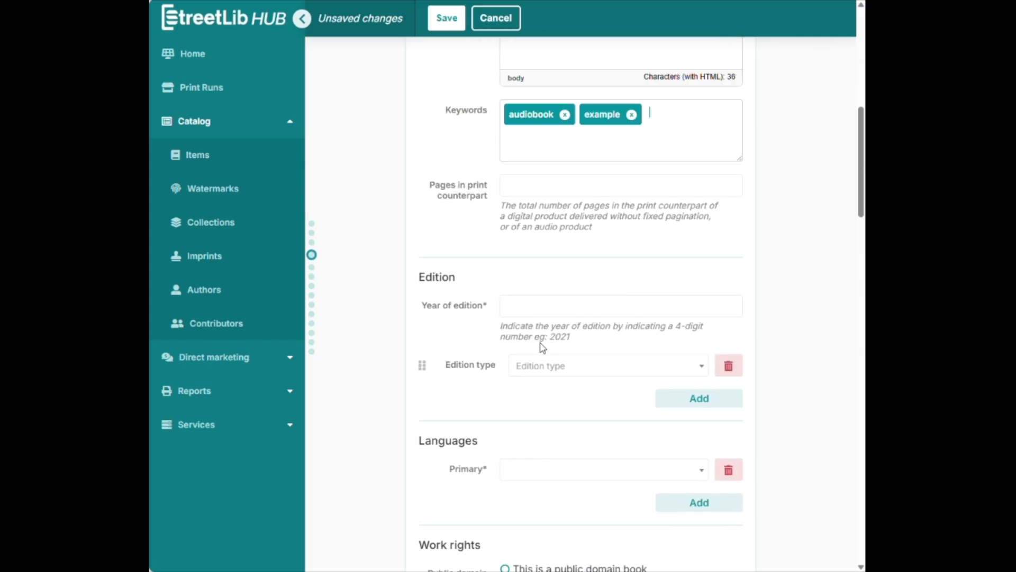
{"action": "left_click", "coordinate": [539, 310]}
{"action": "type", "text": "2022"}
{"action": "left_click", "coordinate": [548, 365]}
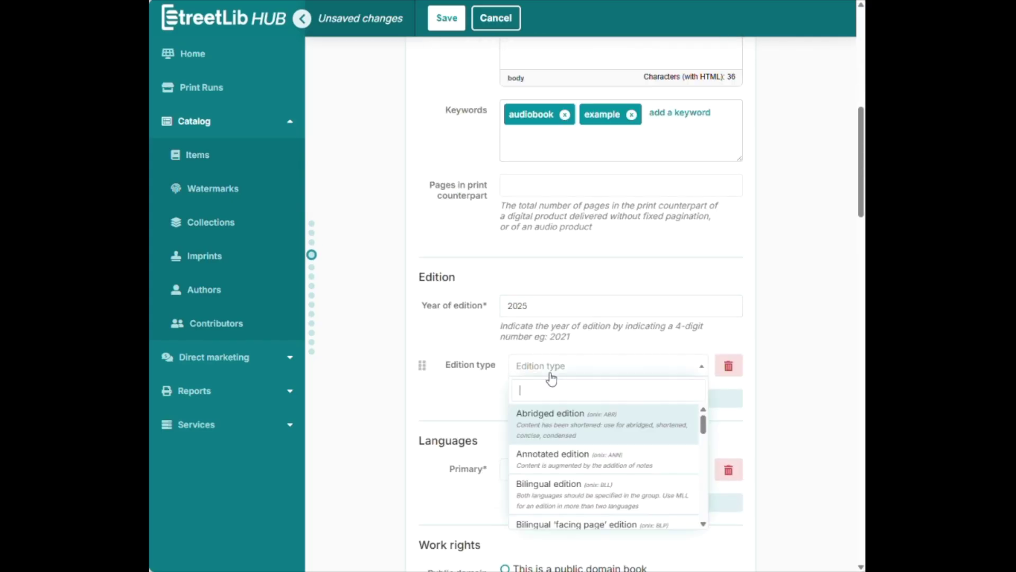
{"action": "left_click", "coordinate": [728, 365]}
- Set the primary language to ENG - English
{"action": "scroll", "coordinate": [733, 375], "scroll_direction": "down", "scroll_amount": 2}
{"action": "left_click", "coordinate": [560, 307]}
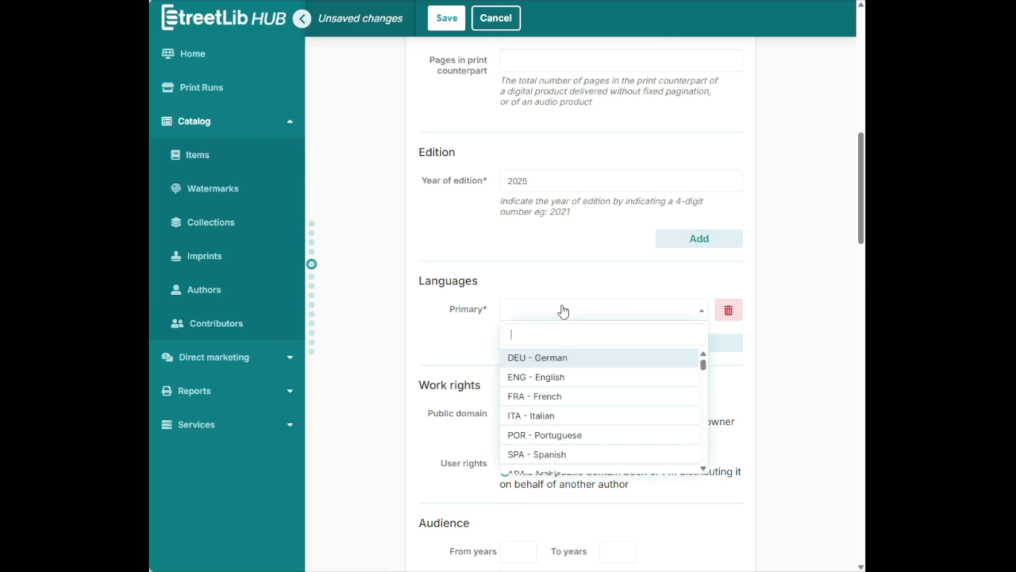
{"action": "left_click", "coordinate": [545, 375]}
- Declare the work as not public domain with owned rights, and set the user rights to being the author of the ebook
{"action": "scroll", "coordinate": [547, 382], "scroll_direction": "down", "scroll_amount": 1}
{"action": "scroll", "coordinate": [546, 382], "scroll_direction": "down", "scroll_amount": 2}
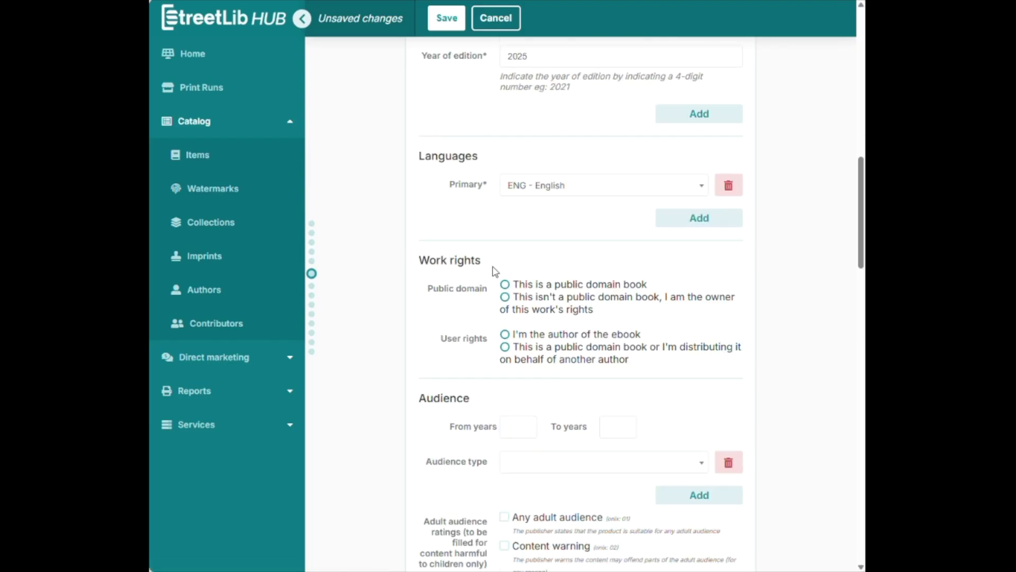
{"action": "left_click", "coordinate": [505, 334]}
- Look through the audience type options and remove the empty audience type entry
{"action": "scroll", "coordinate": [597, 342], "scroll_direction": "down", "scroll_amount": 2}
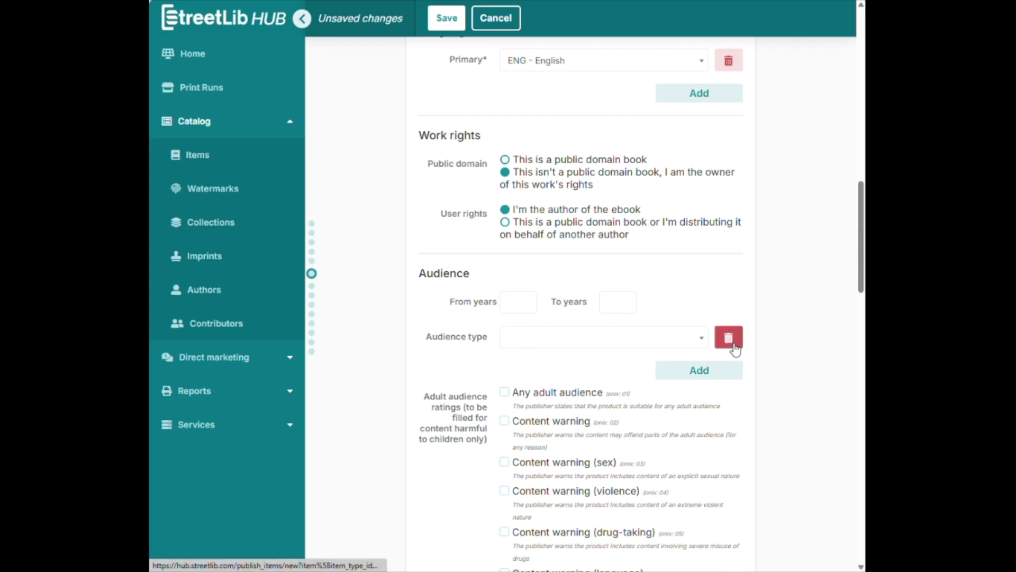
{"action": "left_click", "coordinate": [691, 342]}
{"action": "scroll", "coordinate": [648, 463], "scroll_direction": "down", "scroll_amount": 2}
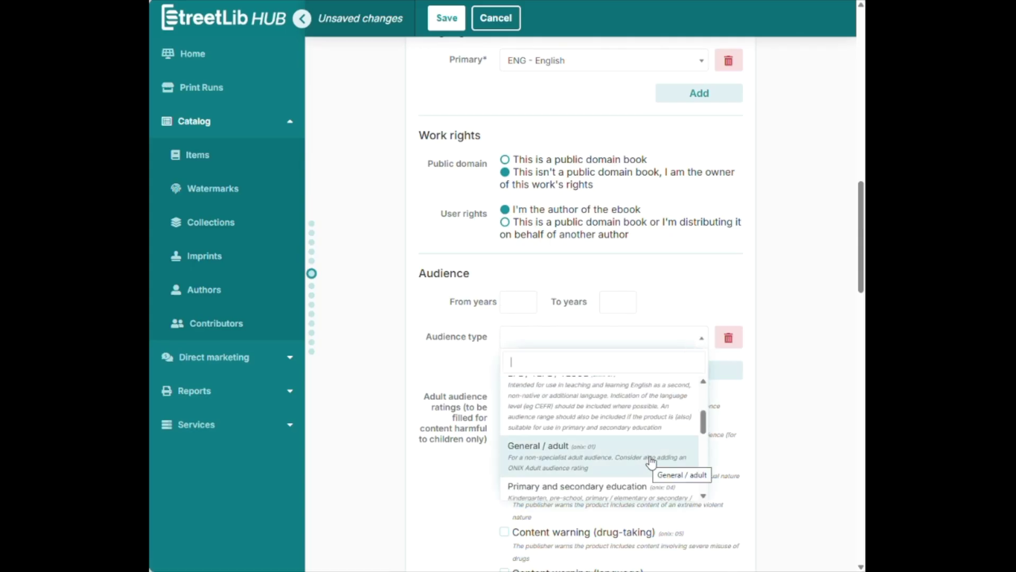
{"action": "left_click", "coordinate": [728, 337]}
{"action": "scroll", "coordinate": [737, 356], "scroll_direction": "down", "scroll_amount": 2}
{"action": "scroll", "coordinate": [739, 362], "scroll_direction": "down", "scroll_amount": 2}
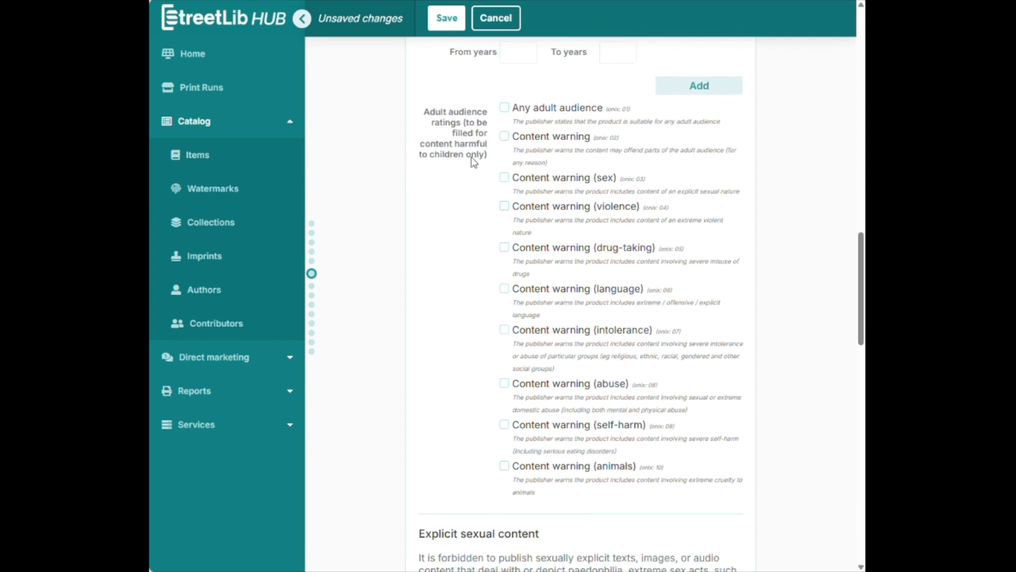
- Assign the audiobook to Example collection with the volume name "Example-one", keeping only that collection entry
{"action": "scroll", "coordinate": [453, 273], "scroll_direction": "down", "scroll_amount": 6}
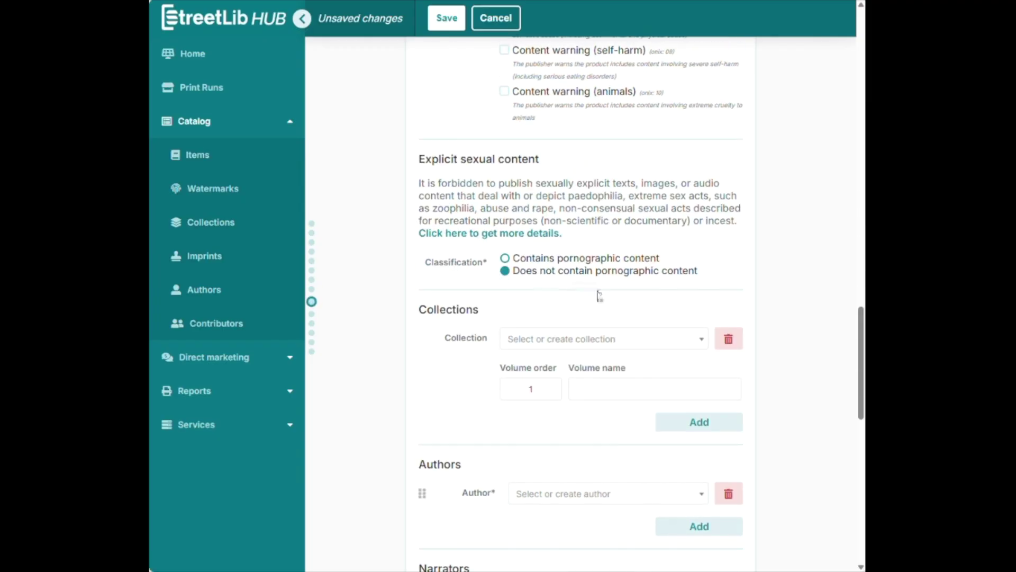
{"action": "left_click", "coordinate": [600, 341]}
{"action": "left_click", "coordinate": [591, 412]}
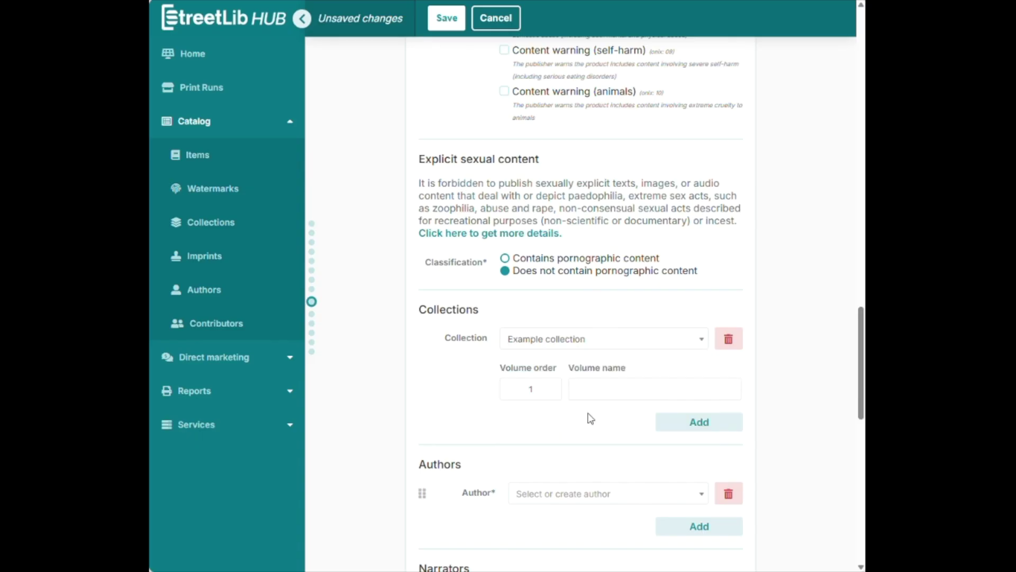
{"action": "left_click", "coordinate": [605, 391]}
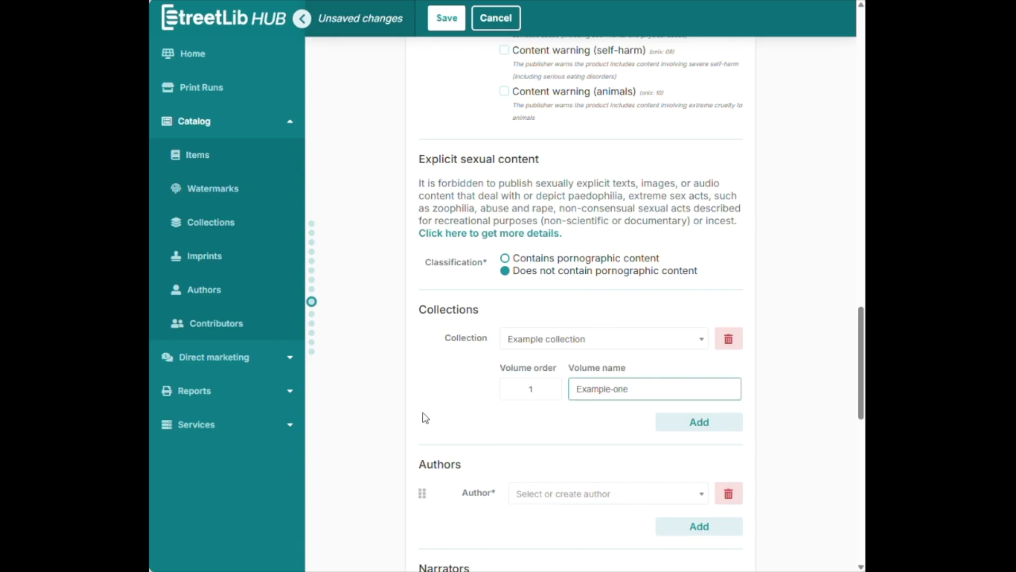
{"action": "left_click", "coordinate": [726, 426]}
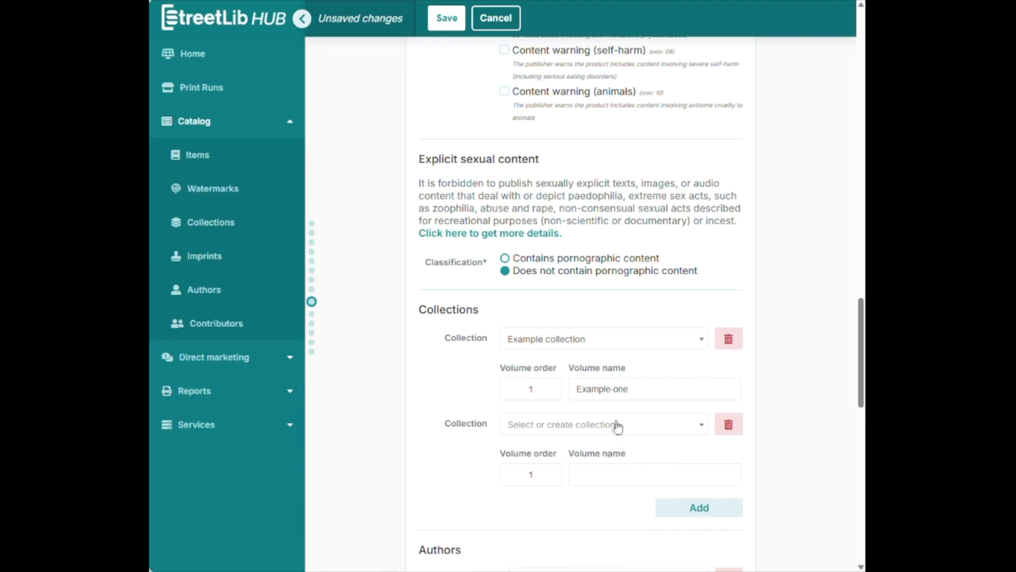
{"action": "left_click", "coordinate": [728, 423]}
- Enter the author's full name and assign that person as the audiobook's author
{"action": "scroll", "coordinate": [635, 344], "scroll_direction": "down", "scroll_amount": 5}
{"action": "left_click", "coordinate": [605, 245]}
{"action": "type", "text": "jenni d"}
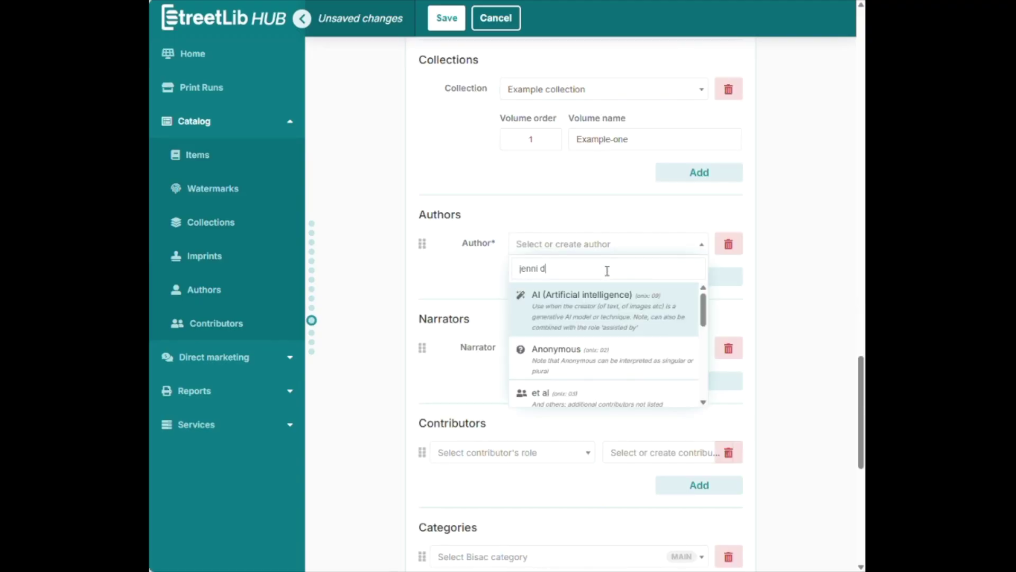
{"action": "type", "text": "e giglio"}
{"action": "left_click", "coordinate": [553, 313]}
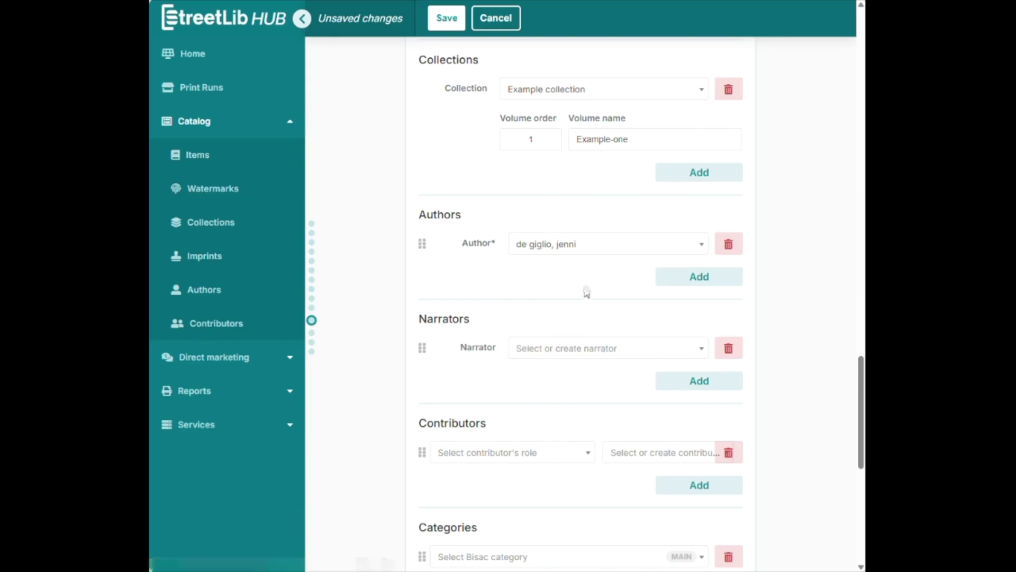
- Set the narrator to AI (Artificial intelligence)
{"action": "scroll", "coordinate": [411, 284], "scroll_direction": "down", "scroll_amount": 1}
{"action": "scroll", "coordinate": [411, 284], "scroll_direction": "down", "scroll_amount": 1}
{"action": "left_click", "coordinate": [601, 225]}
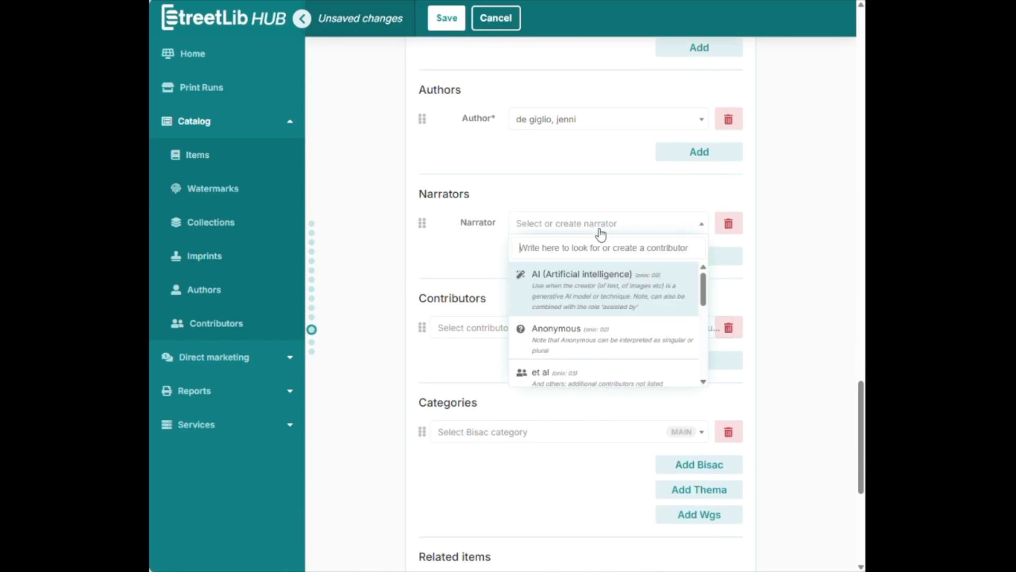
{"action": "left_click", "coordinate": [585, 286]}
- Remove the empty contributor entry from the audiobook's metadata
{"action": "scroll", "coordinate": [548, 224], "scroll_direction": "down", "scroll_amount": 2}
{"action": "left_click", "coordinate": [541, 204]}
{"action": "left_click", "coordinate": [542, 204]}
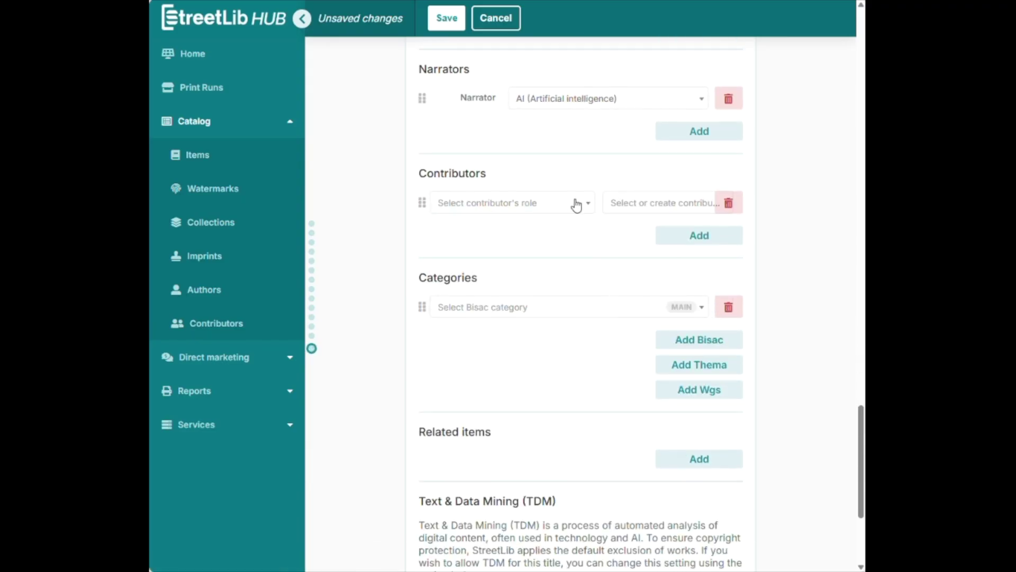
{"action": "left_click", "coordinate": [734, 202]}
- Set the main Bisac category to FIC000000 - FICTION / General and save the new audiobook item
{"action": "left_click", "coordinate": [564, 286]}
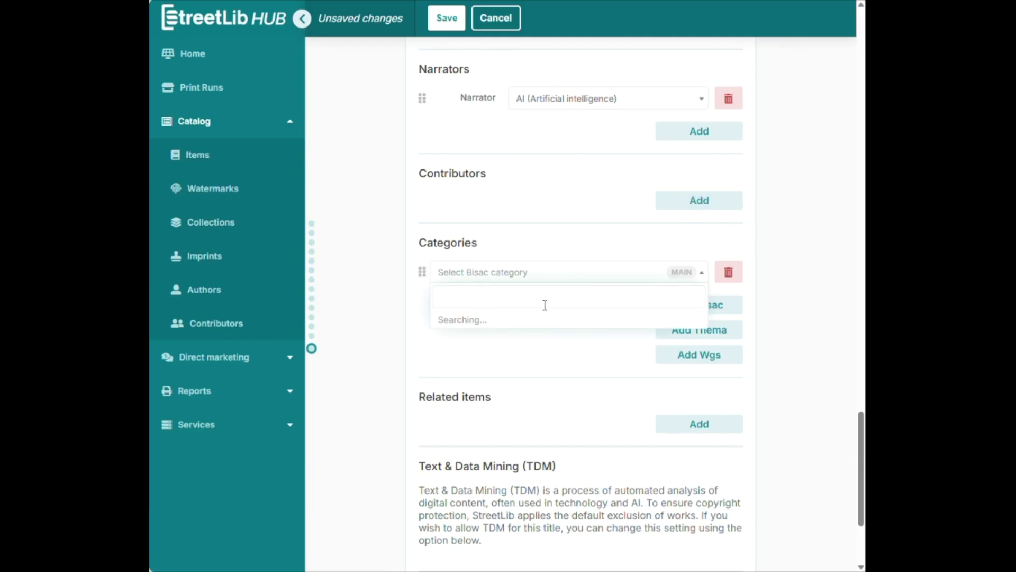
{"action": "left_click", "coordinate": [544, 319]}
{"action": "scroll", "coordinate": [667, 354], "scroll_direction": "down", "scroll_amount": 3}
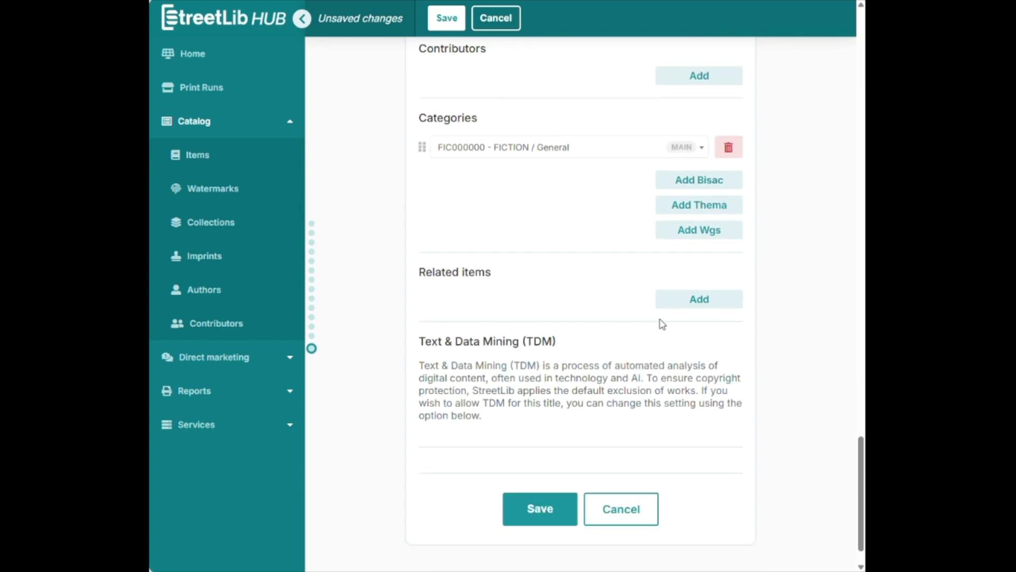
{"action": "left_click", "coordinate": [522, 509]}
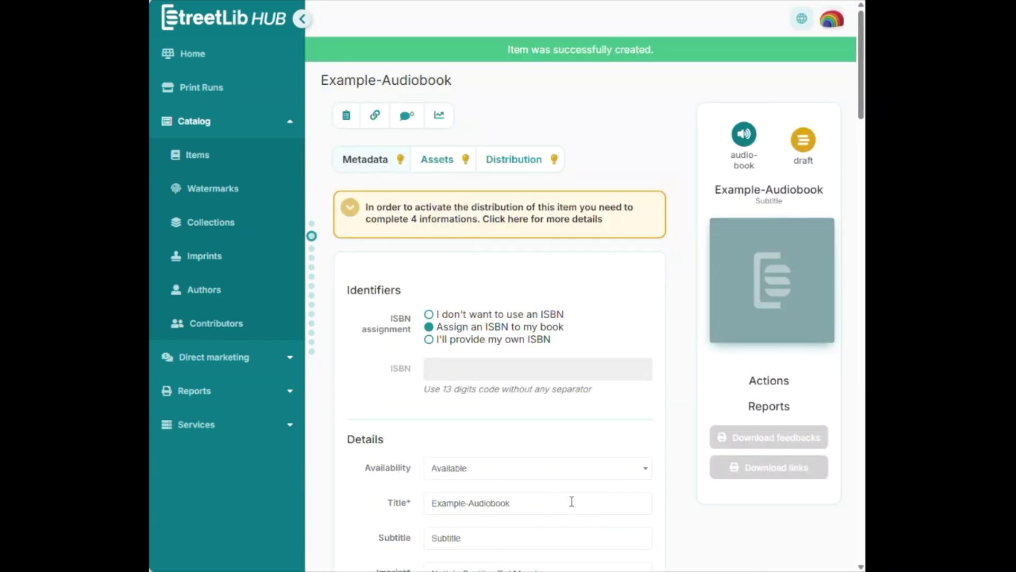
- Expand the list of missing distribution information, then set the number of tracks to 7 in the audiobook's assets
{"action": "left_click", "coordinate": [540, 216]}
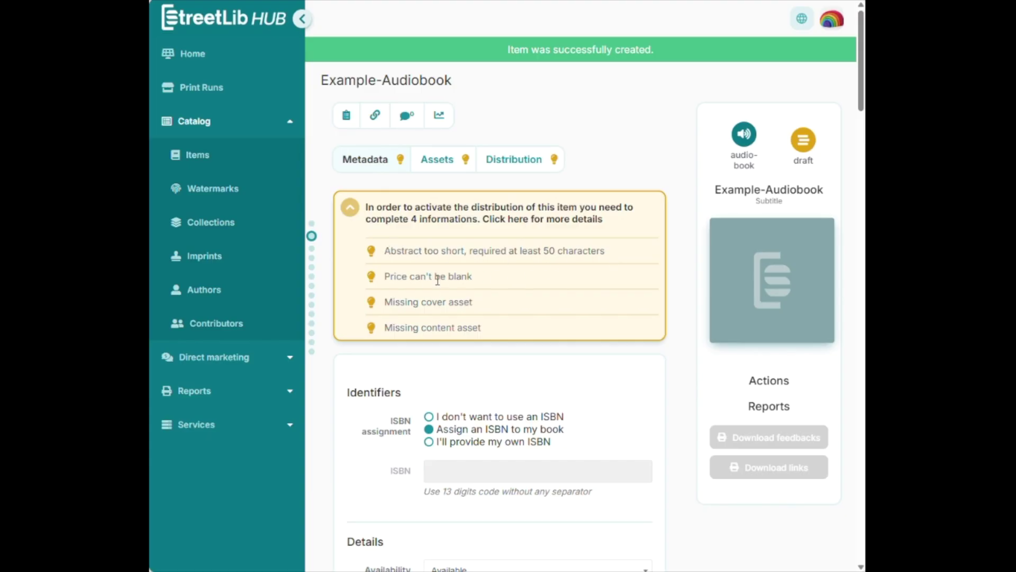
{"action": "left_click", "coordinate": [447, 157]}
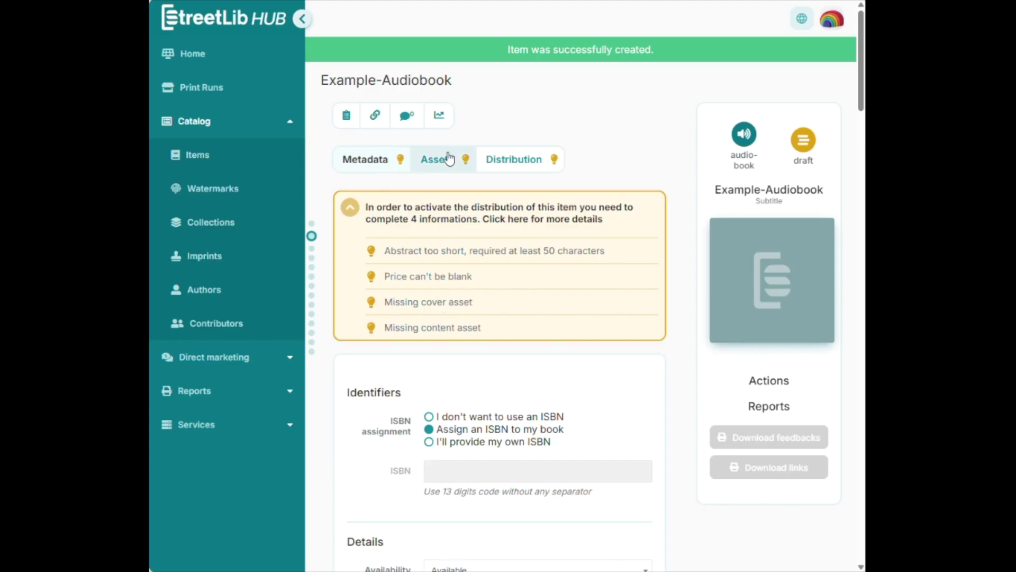
{"action": "left_click_drag", "start_coordinate": [352, 314], "coordinate": [521, 317]}
{"action": "left_click", "coordinate": [452, 325]}
- Upload the seven MP3 chapters, 001_capitolo_1.mp3 to 007_capitolo_7.mp3, from the device as the audiobook's assets
{"action": "scroll", "coordinate": [449, 323], "scroll_direction": "down", "scroll_amount": 2}
{"action": "left_click_drag", "start_coordinate": [359, 350], "coordinate": [580, 353]}
{"action": "left_click", "coordinate": [574, 328]}
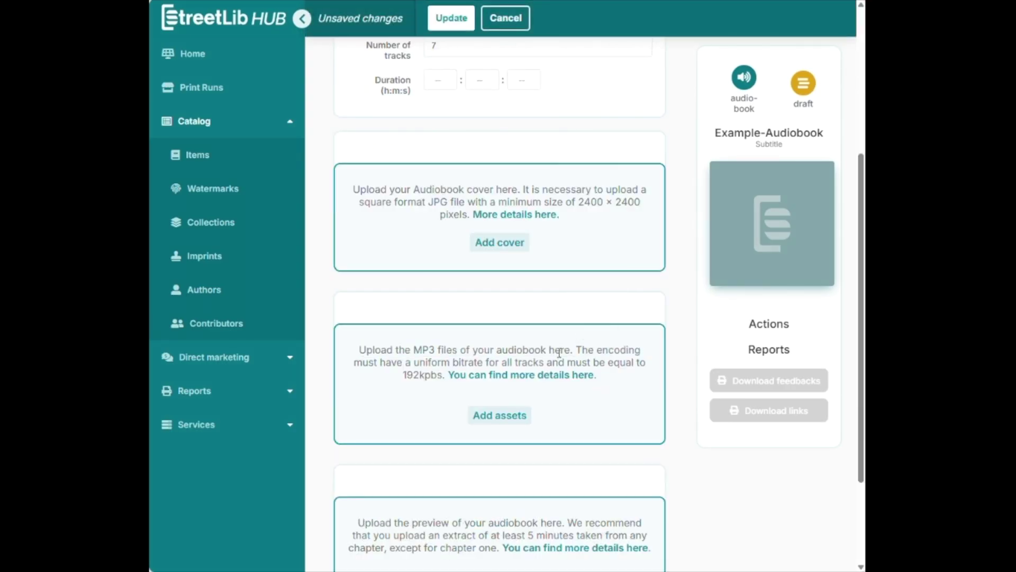
{"action": "left_click", "coordinate": [509, 425]}
{"action": "left_click", "coordinate": [397, 314]}
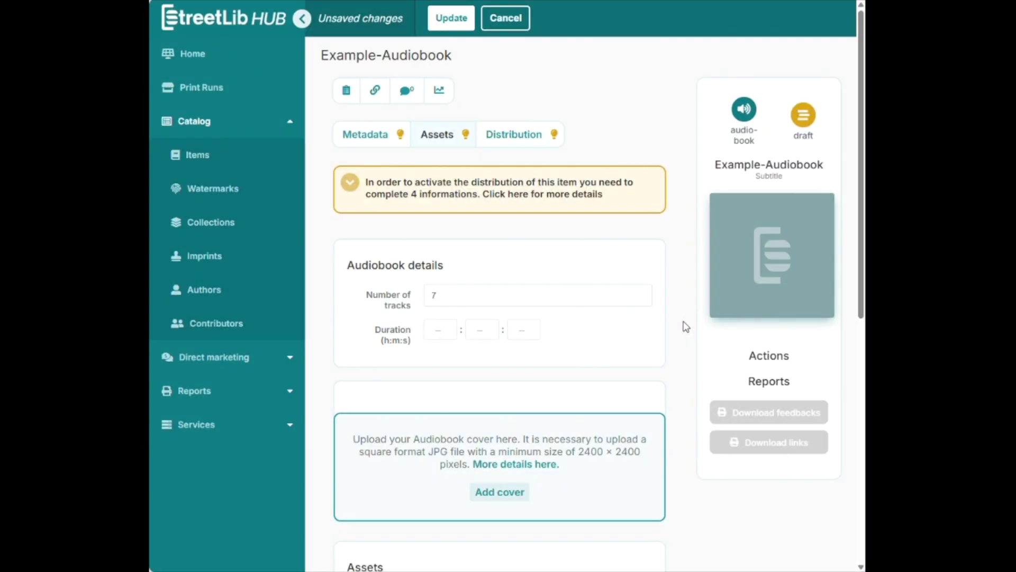
- Upload Isbn_preview.mp3 from the device as the audiobook's preview
{"action": "scroll", "coordinate": [686, 327], "scroll_direction": "down", "scroll_amount": 10}
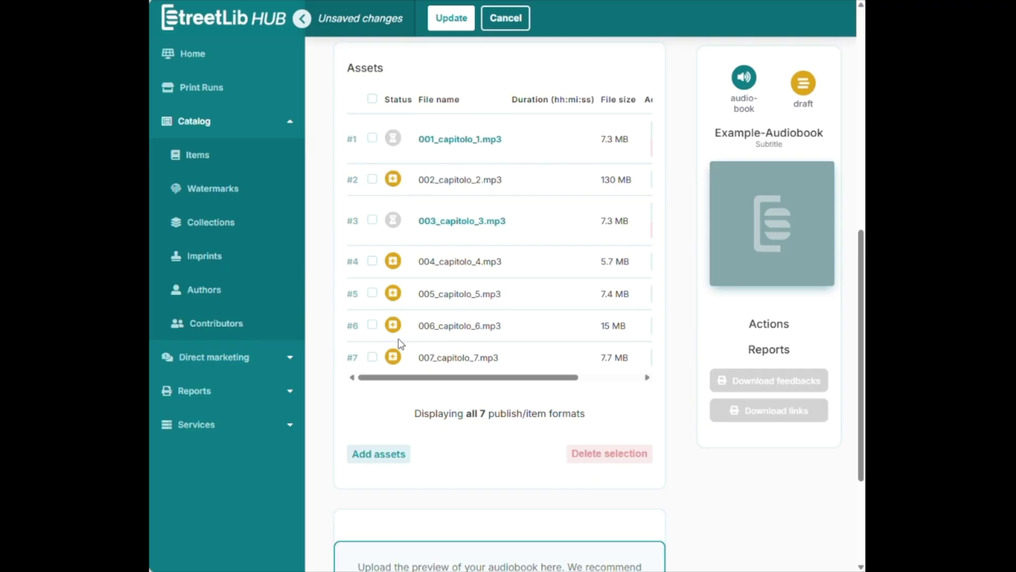
{"action": "scroll", "coordinate": [439, 370], "scroll_direction": "down", "scroll_amount": 3}
{"action": "left_click", "coordinate": [498, 453]}
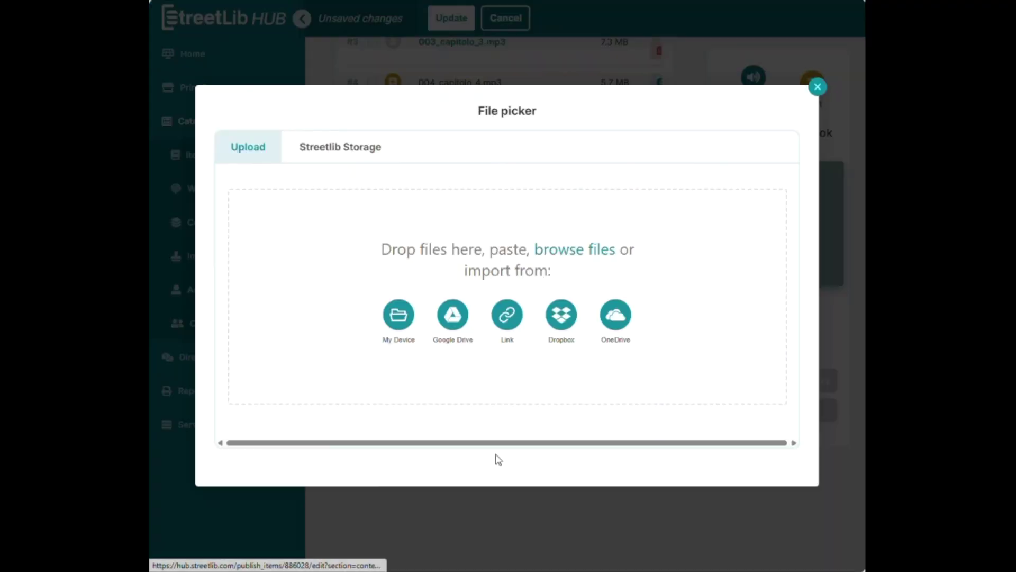
{"action": "left_click", "coordinate": [398, 318]}
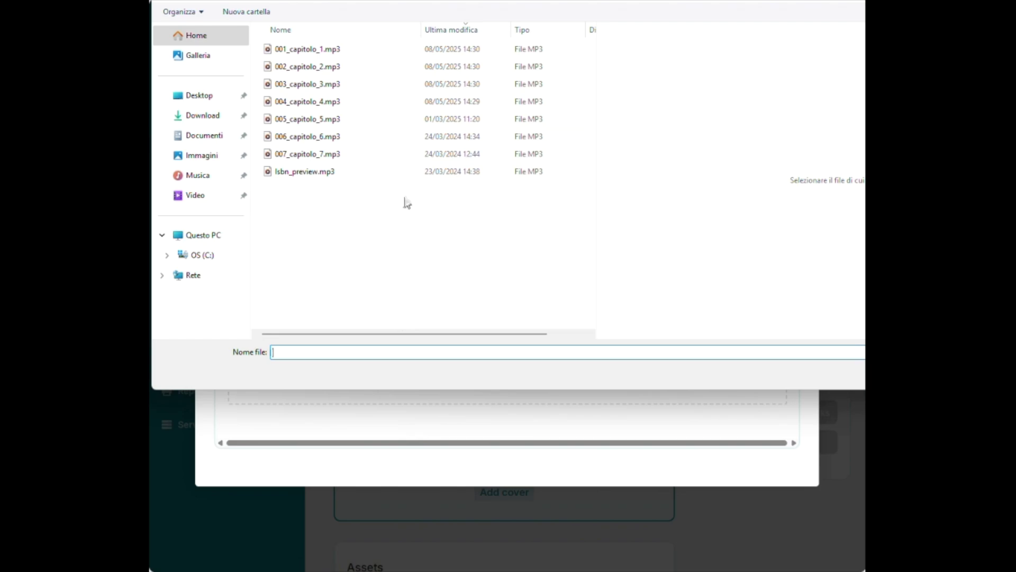
{"action": "left_click", "coordinate": [308, 172]}
{"action": "double_click", "coordinate": [309, 172]}
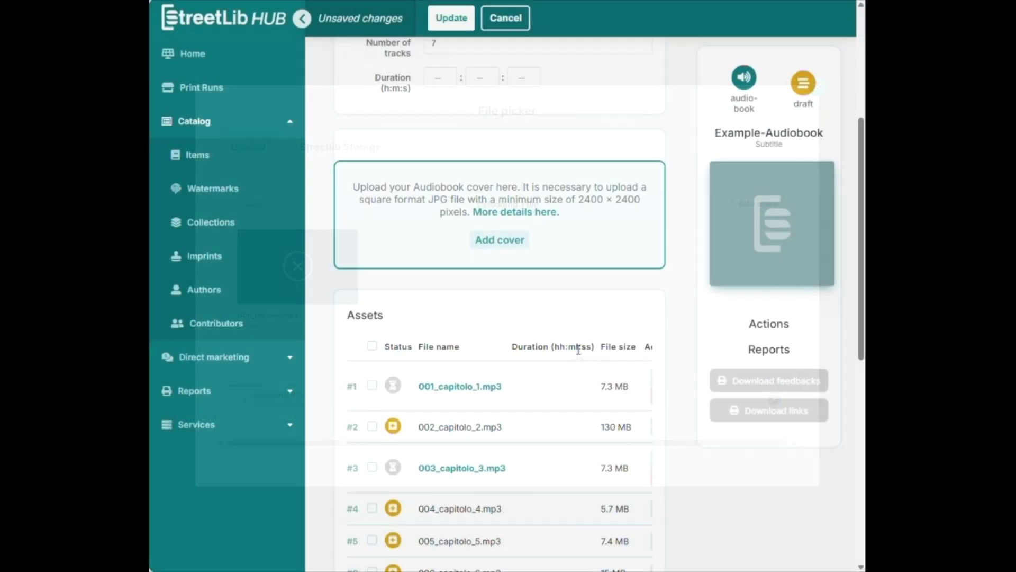
{"action": "scroll", "coordinate": [580, 353], "scroll_direction": "down", "scroll_amount": 8}
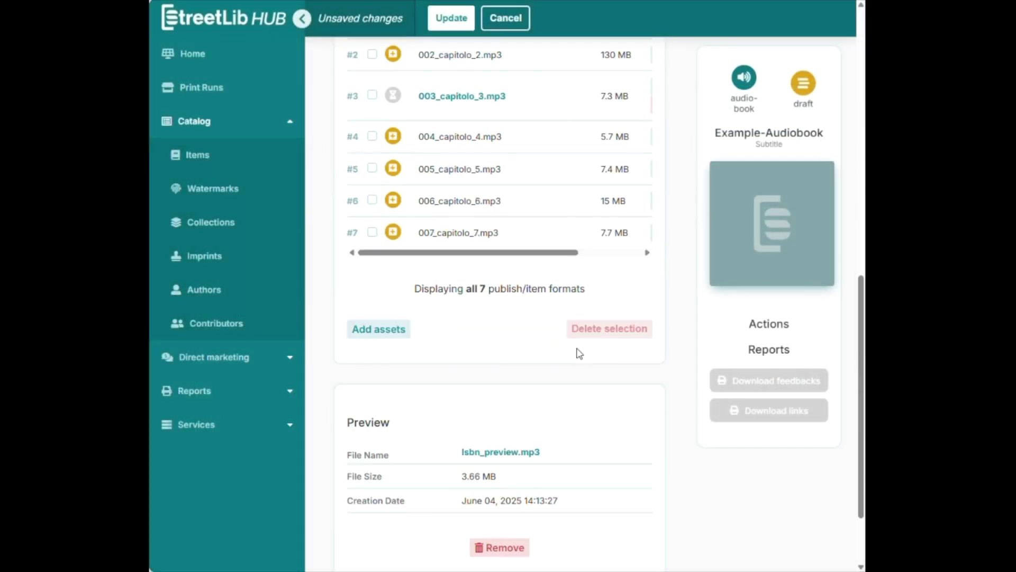
- Add Example-Cover-Audiobook.jpg as the audiobook's cover
{"action": "scroll", "coordinate": [406, 399], "scroll_direction": "up", "scroll_amount": 10}
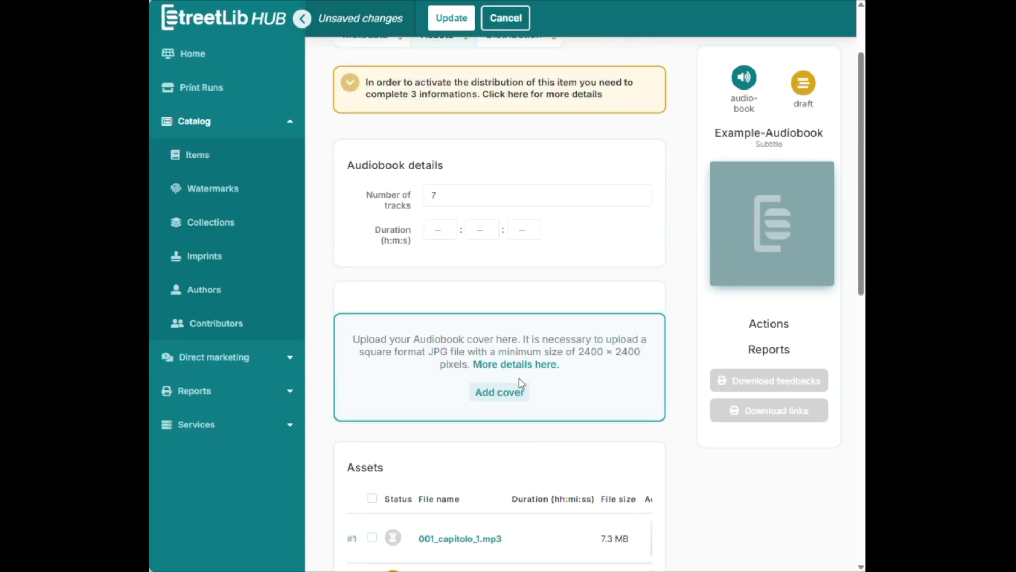
{"action": "left_click", "coordinate": [498, 389]}
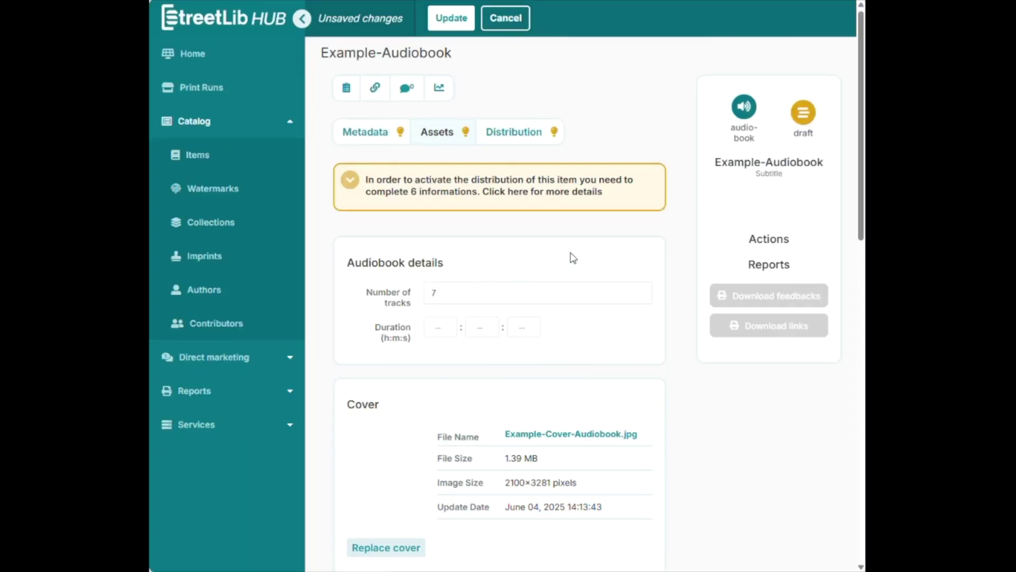
{"action": "scroll", "coordinate": [572, 256], "scroll_direction": "down", "scroll_amount": 15}
{"action": "scroll", "coordinate": [576, 290], "scroll_direction": "up", "scroll_amount": 15}
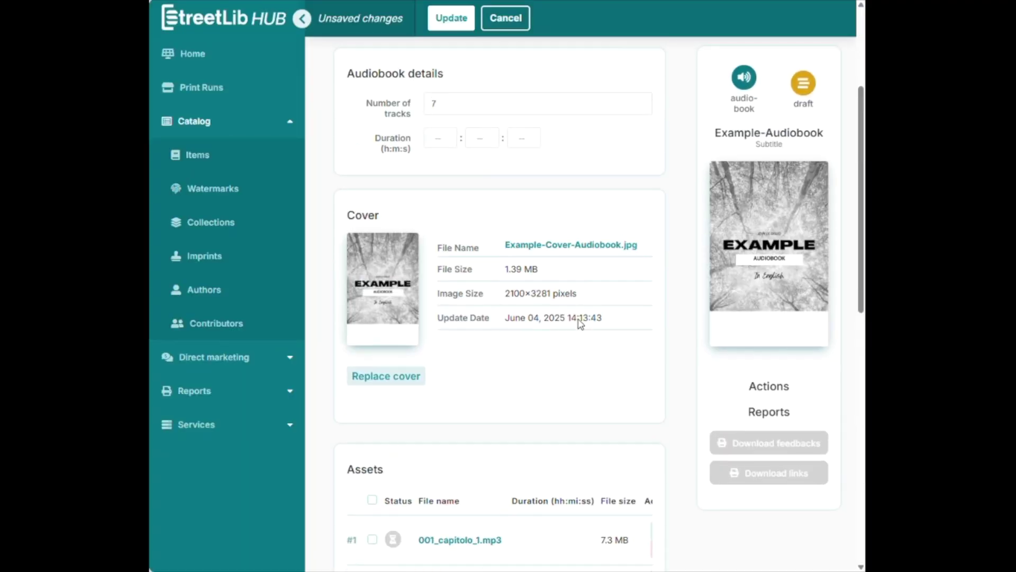
- Extend the audiobook's description in the metadata by adding "Example - add here your description!" three more times after the existing text
{"action": "left_click", "coordinate": [492, 195]}
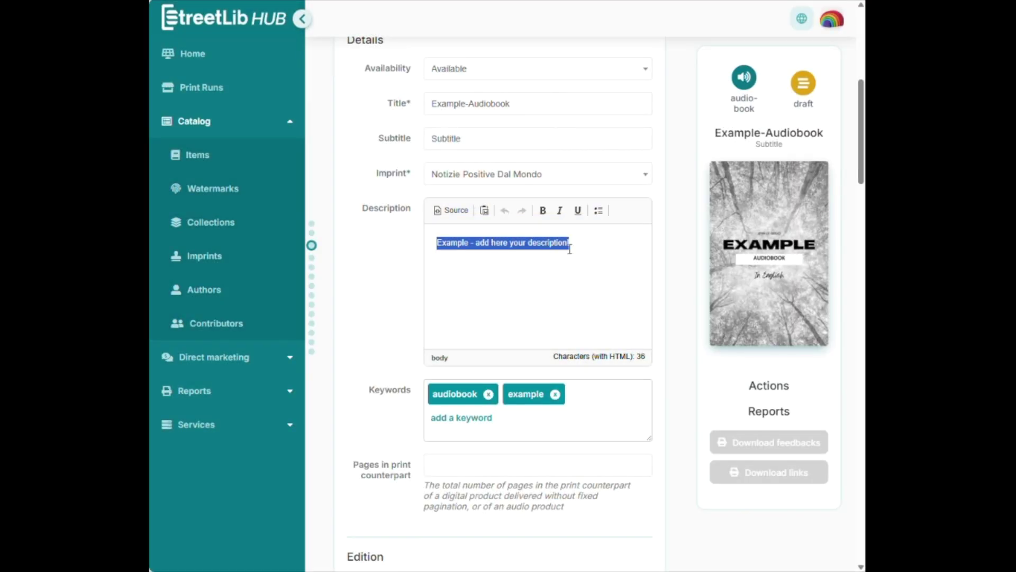
{"action": "left_click", "coordinate": [588, 250]}
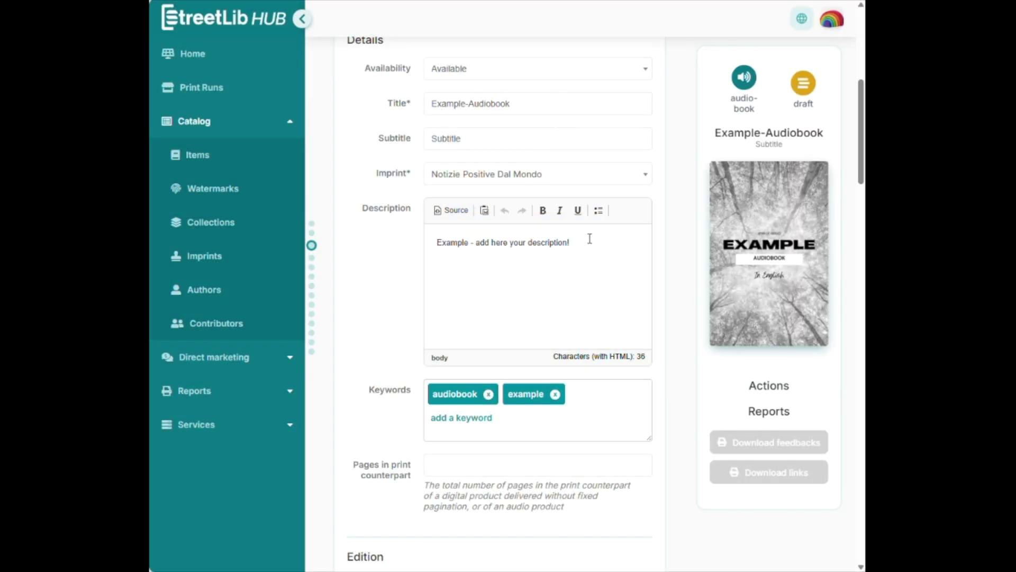
{"action": "type", "text": "Example - add here your description!"}
{"action": "type", "text": "Example - add here your description!"}
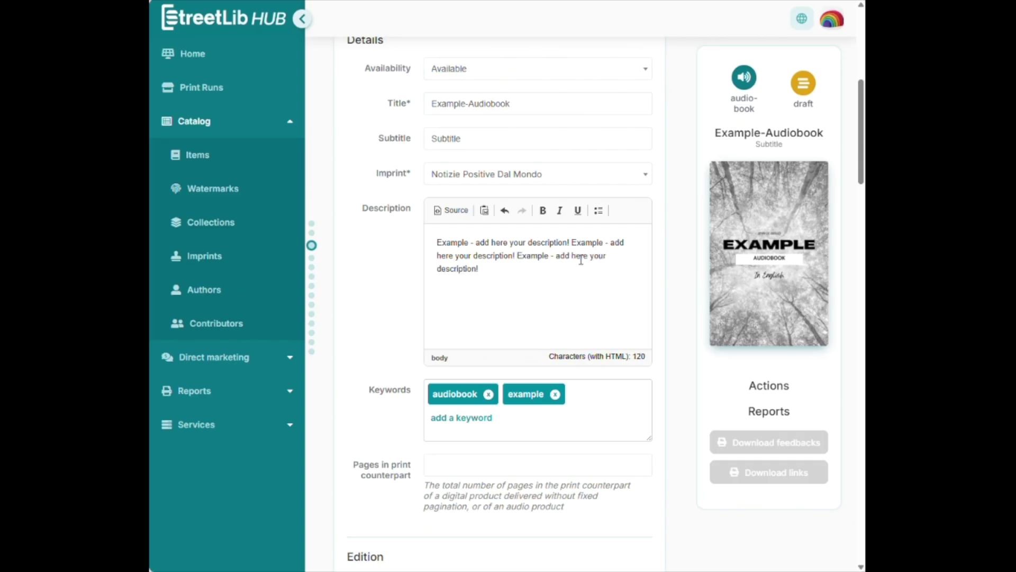
{"action": "type", "text": "Example - add here your description!"}
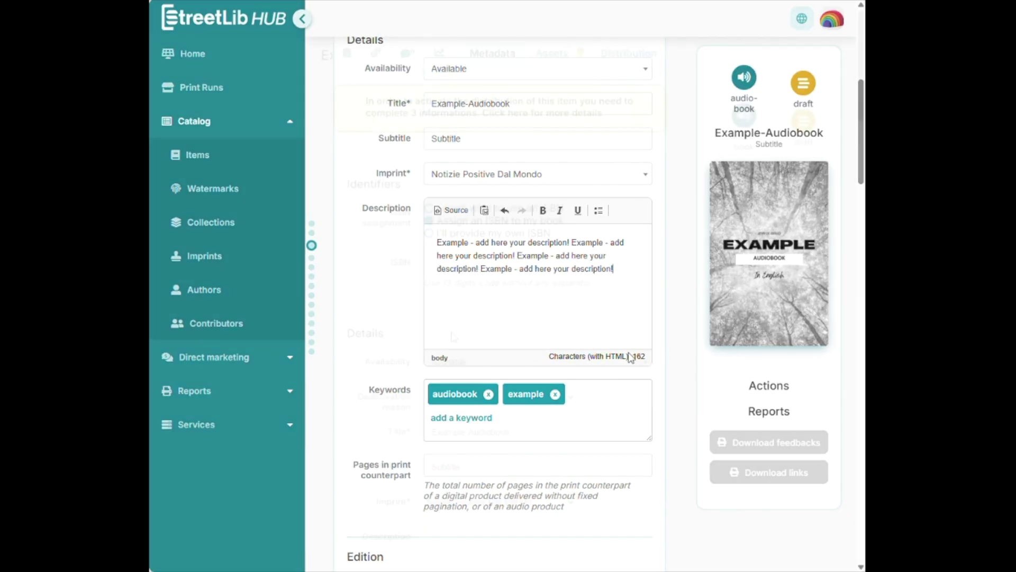
- Replace the audiobook's cover with the 2400×2400 pixel version of Example-Cover-Audiobook.jpg and check its image size
{"action": "scroll", "coordinate": [422, 195], "scroll_direction": "up", "scroll_amount": 8}
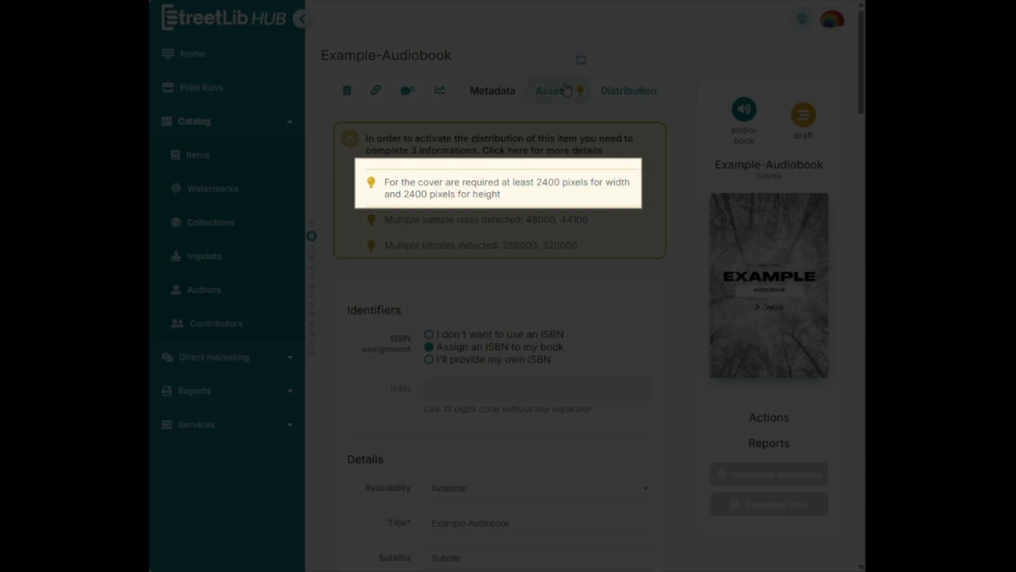
{"action": "left_click", "coordinate": [565, 91]}
{"action": "left_click", "coordinate": [399, 524]}
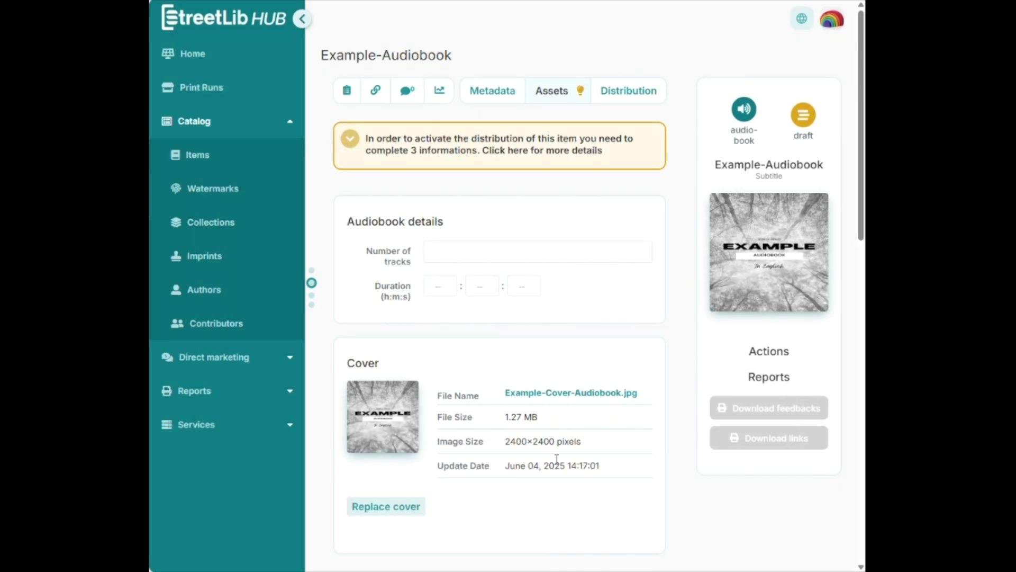
{"action": "left_click_drag", "start_coordinate": [506, 449], "coordinate": [588, 447]}
{"action": "left_click", "coordinate": [614, 447]}
- Expand the list of missing distribution information and examine the technical details of 001_capitolo_1.mp3, including its bitrate and sample rate
{"action": "left_click", "coordinate": [480, 153]}
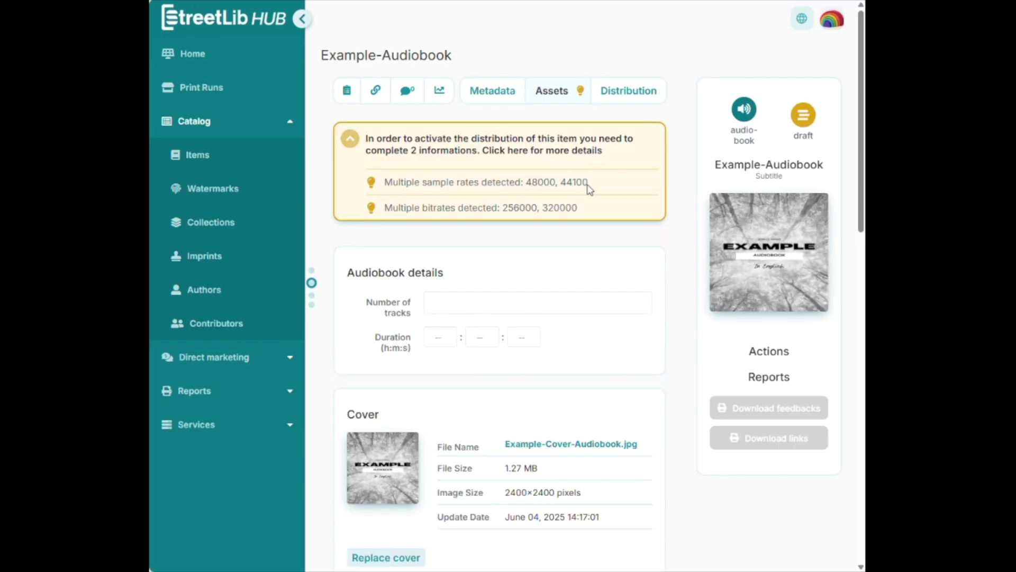
{"action": "scroll", "coordinate": [538, 312], "scroll_direction": "down", "scroll_amount": 5}
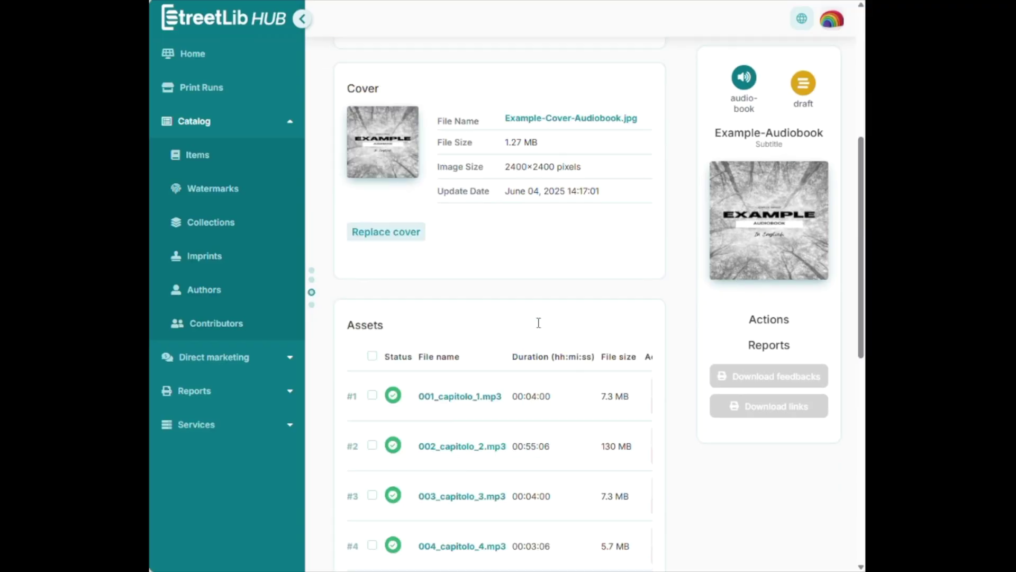
{"action": "scroll", "coordinate": [539, 323], "scroll_direction": "down", "scroll_amount": 3}
{"action": "left_click_drag", "start_coordinate": [487, 501], "coordinate": [585, 501]}
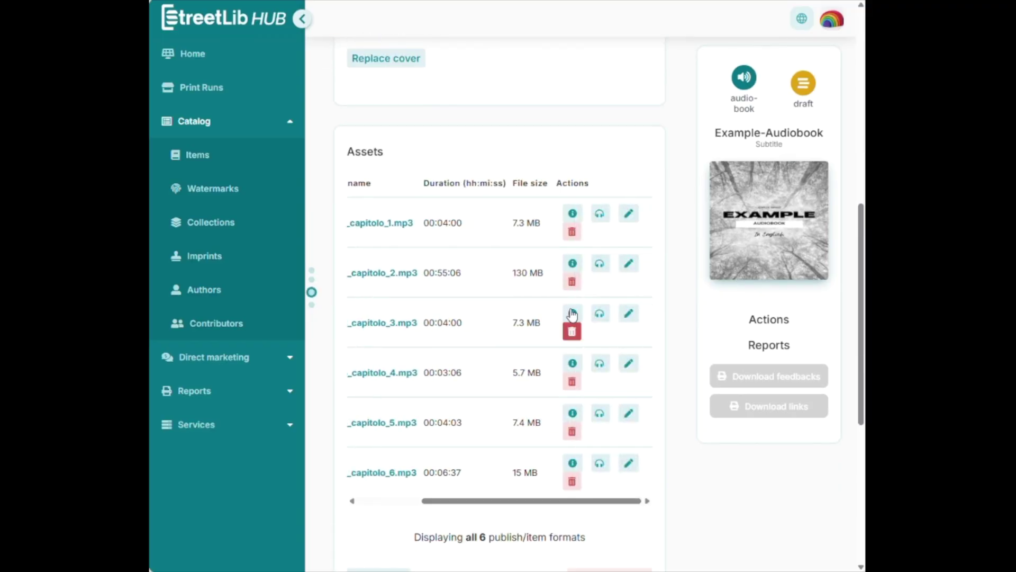
{"action": "left_click", "coordinate": [572, 212]}
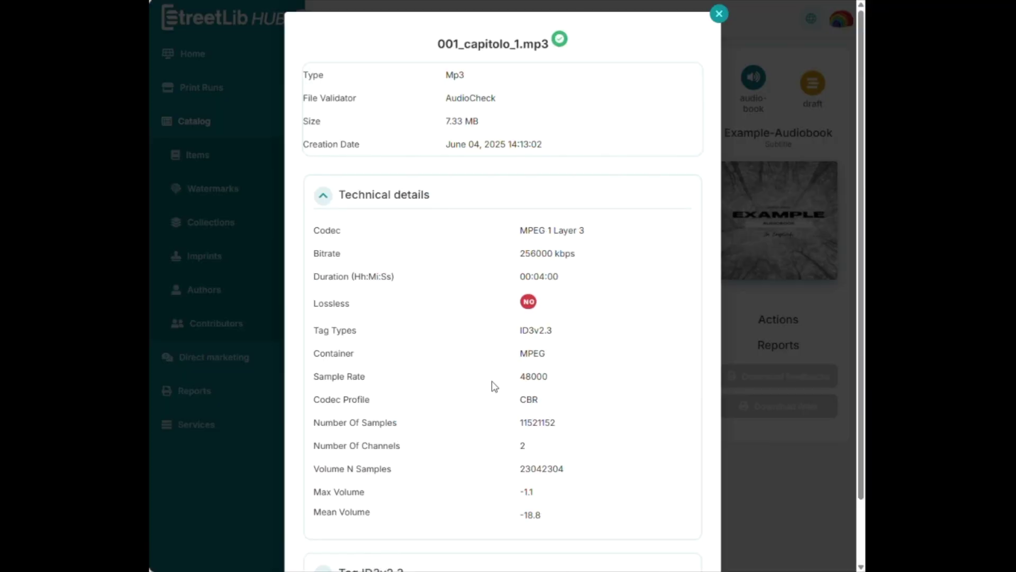
{"action": "scroll", "coordinate": [381, 483], "scroll_direction": "down", "scroll_amount": 2}
{"action": "scroll", "coordinate": [381, 484], "scroll_direction": "up", "scroll_amount": 2}
{"action": "left_click", "coordinate": [717, 15]}
- Check the technical details of 002_capitolo_2.mp3 and delete that track from the audiobook's assets
{"action": "left_click", "coordinate": [581, 264]}
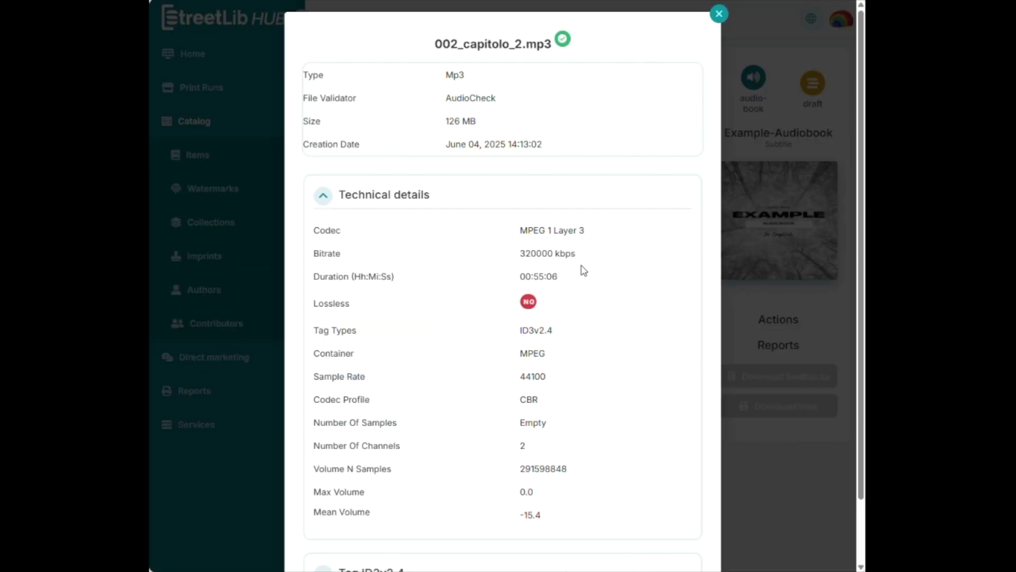
{"action": "left_click", "coordinate": [718, 14]}
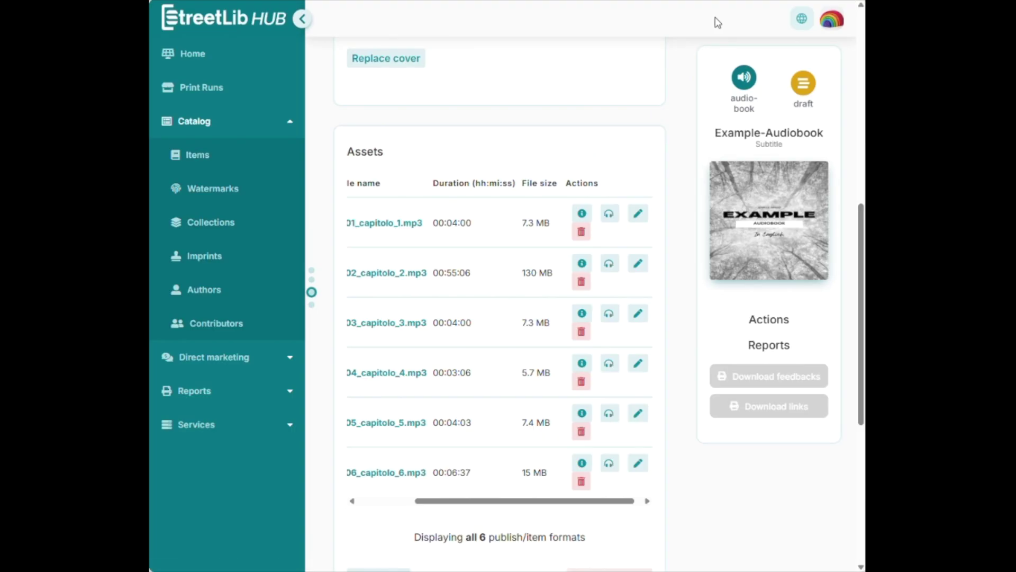
{"action": "left_click", "coordinate": [581, 281]}
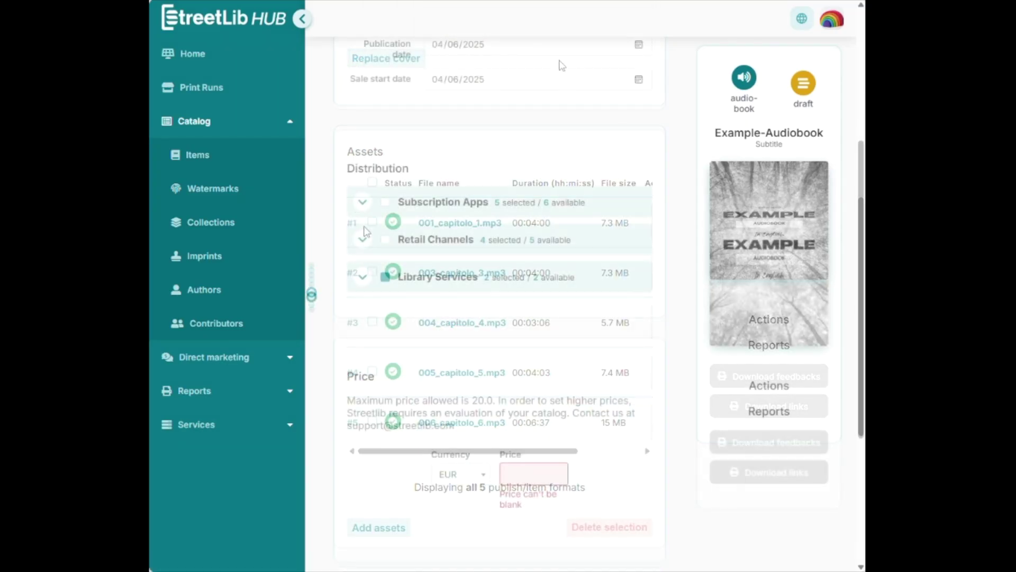
- Review the retail channels in the distribution settings and set the audiobook's price to 9.99 EUR
{"action": "left_click", "coordinate": [362, 238]}
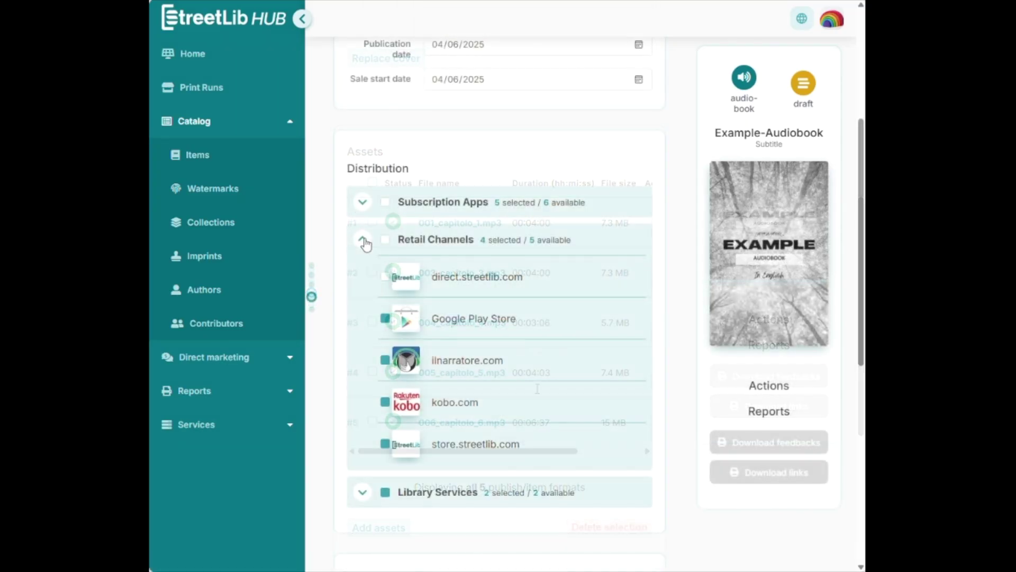
{"action": "left_click", "coordinate": [363, 238]}
{"action": "scroll", "coordinate": [363, 240], "scroll_direction": "down", "scroll_amount": 5}
{"action": "left_click", "coordinate": [530, 237]}
{"action": "type", "text": "9.99"}
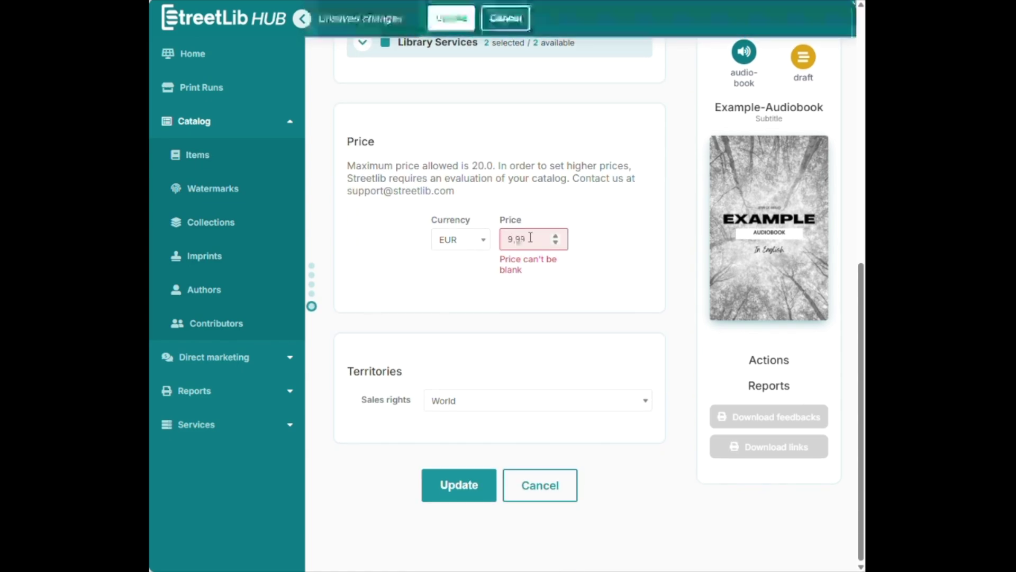
- Check the sales rights options, keep World, and save the audiobook's distribution settings
{"action": "left_click", "coordinate": [478, 401]}
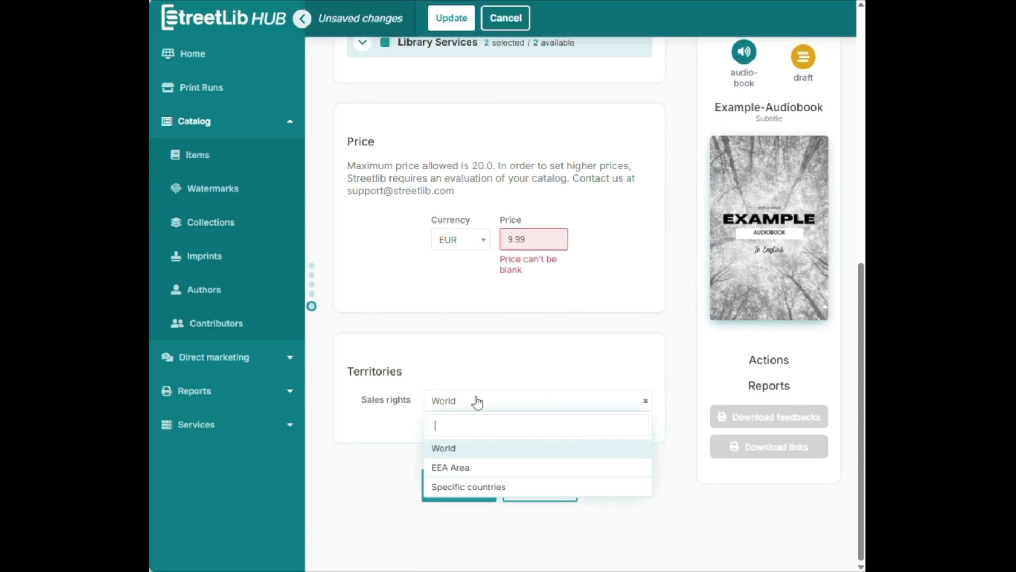
{"action": "left_click", "coordinate": [477, 364]}
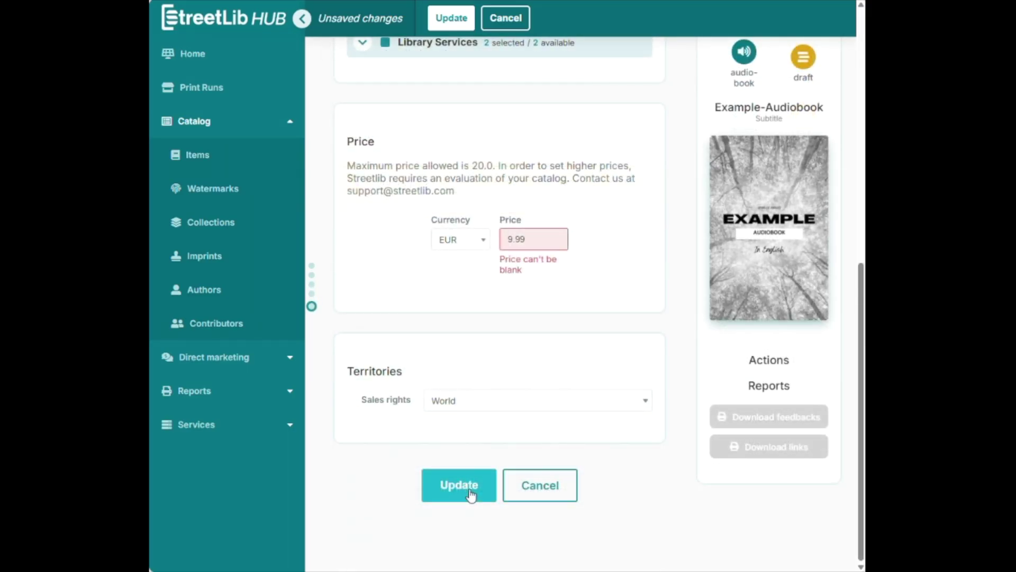
{"action": "left_click", "coordinate": [471, 491]}
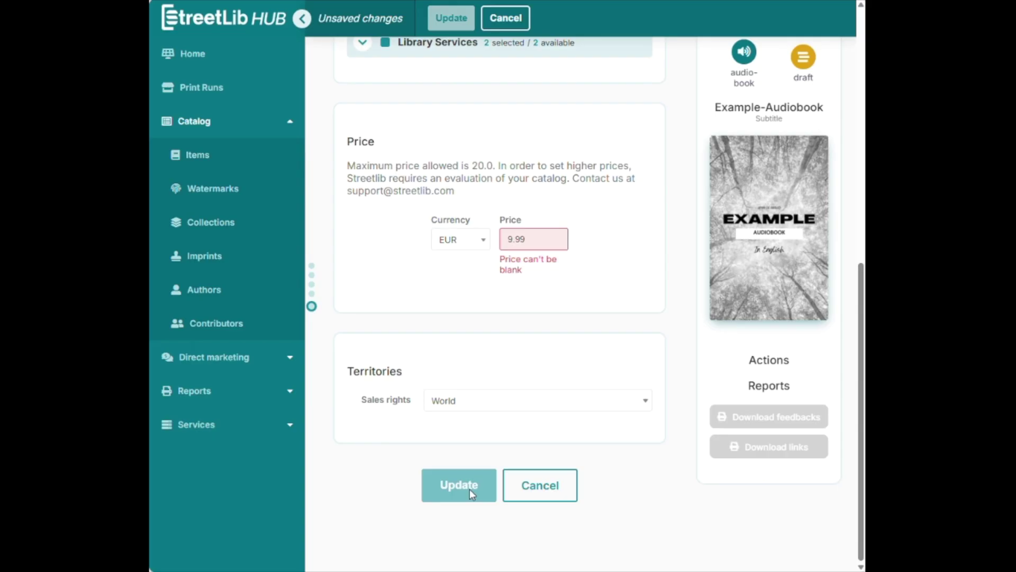